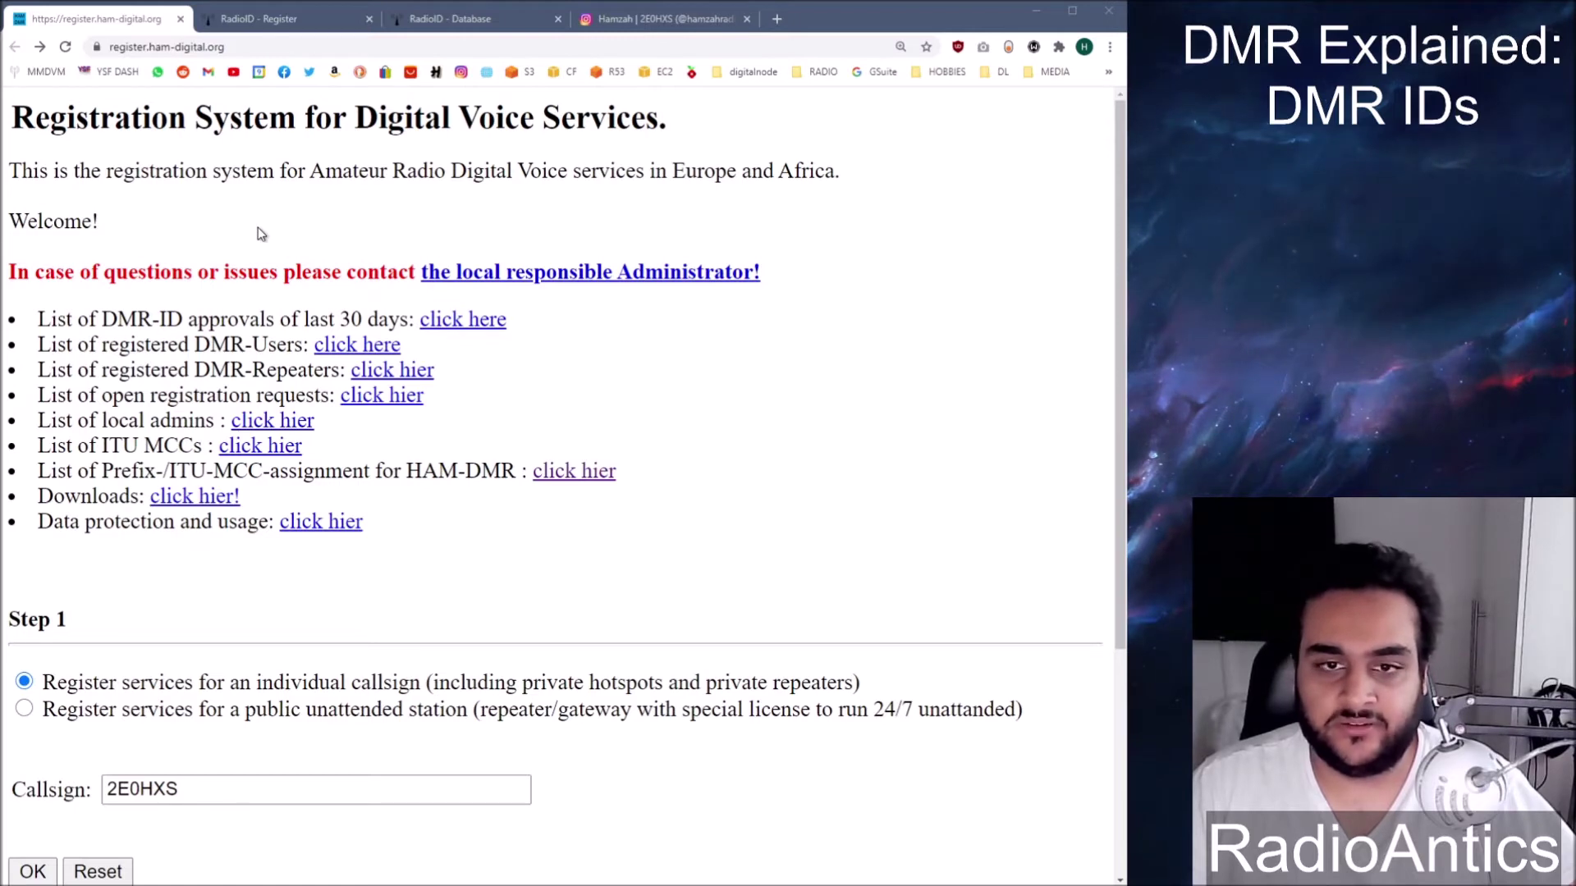
pyautogui.scroll(-1, 253, 217)
pyautogui.scroll(1, 410, 320)
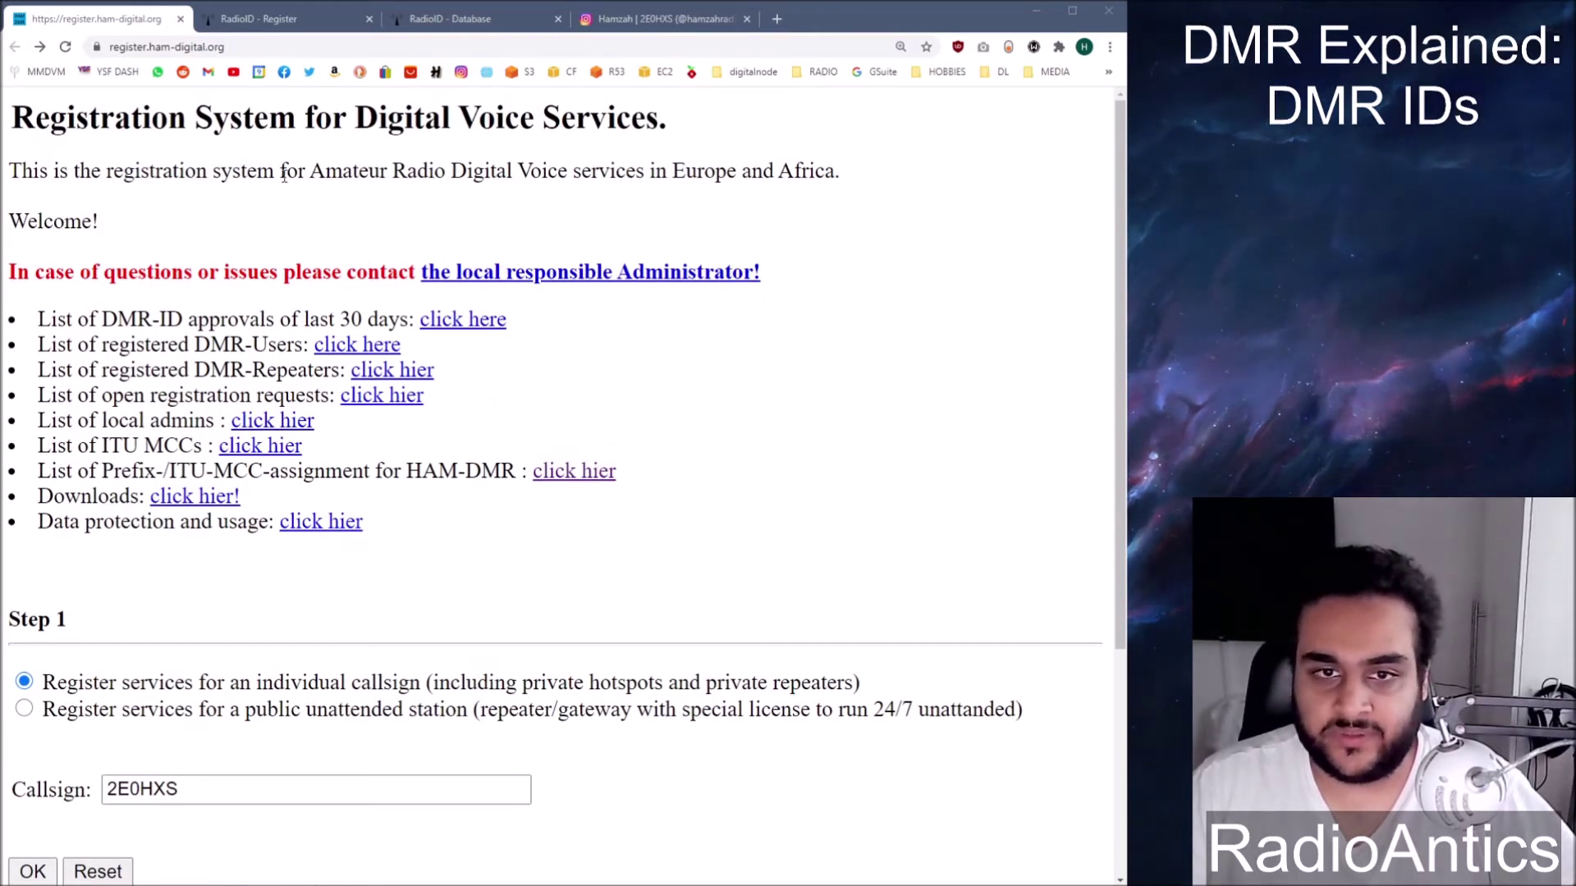
pyautogui.scroll(-4, 396, 304)
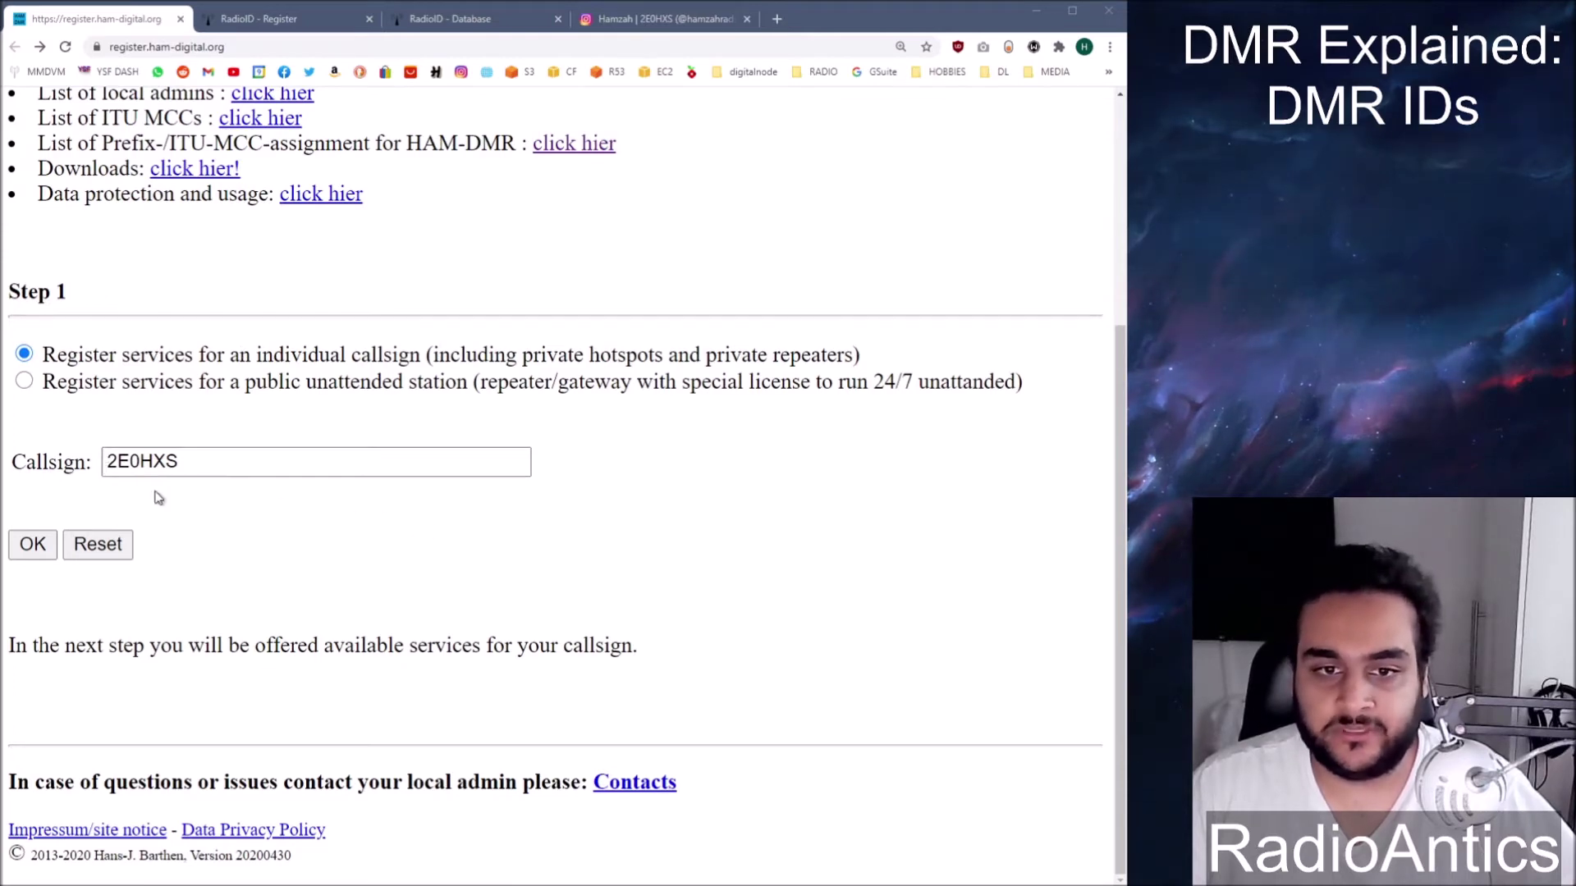
# - Submit the callsign to reach Step 2 with the United Kingdom prefix details
pyautogui.click(38, 548)
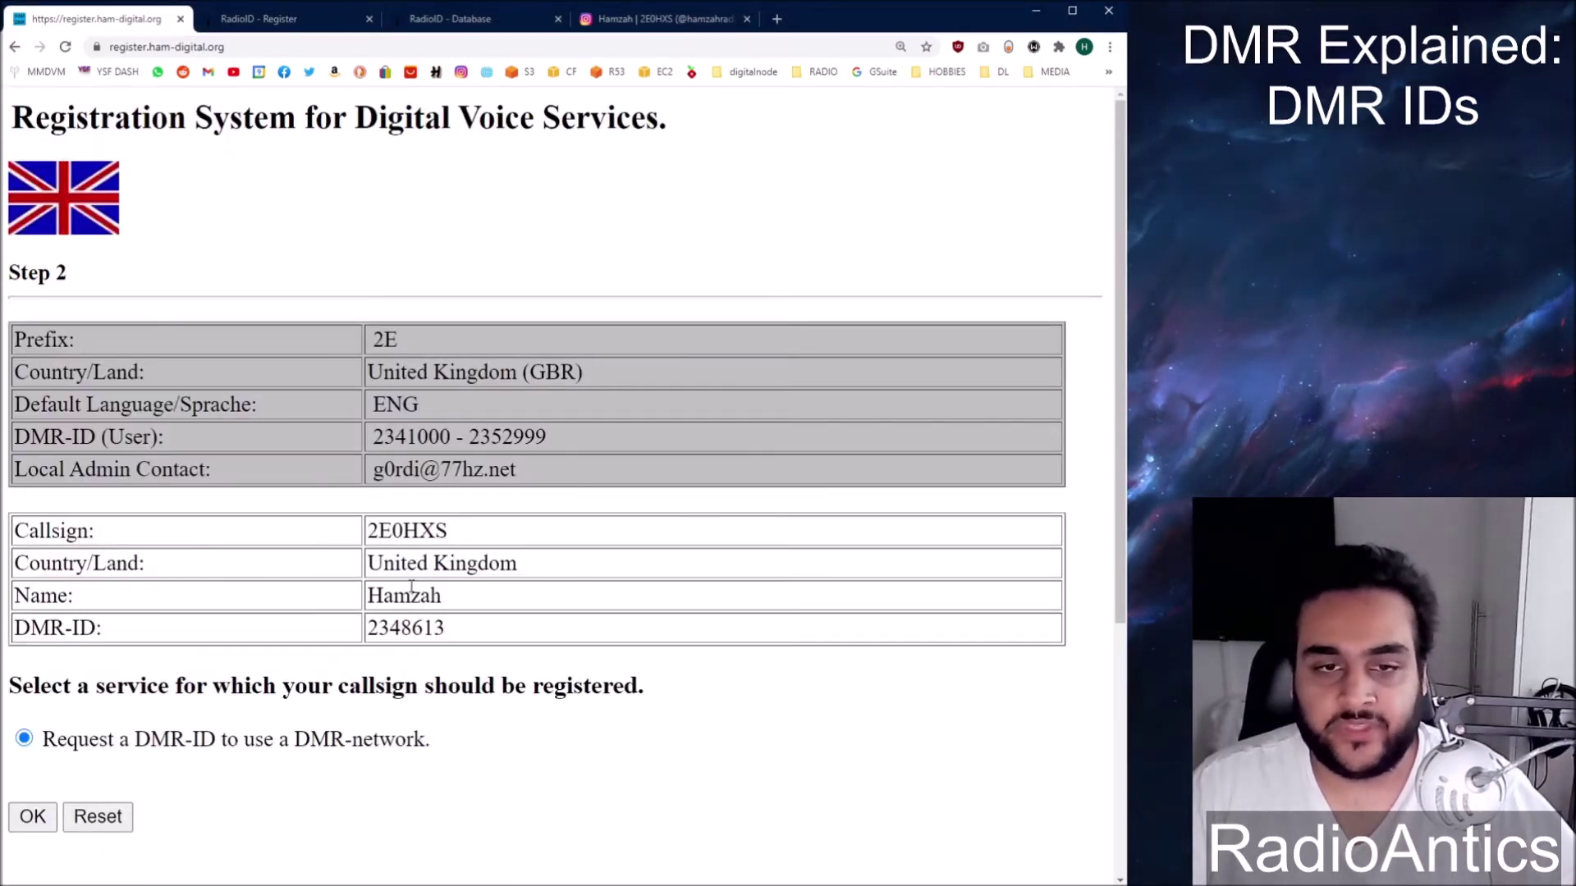
pyautogui.scroll(-1, 411, 585)
pyautogui.scroll(1, 213, 636)
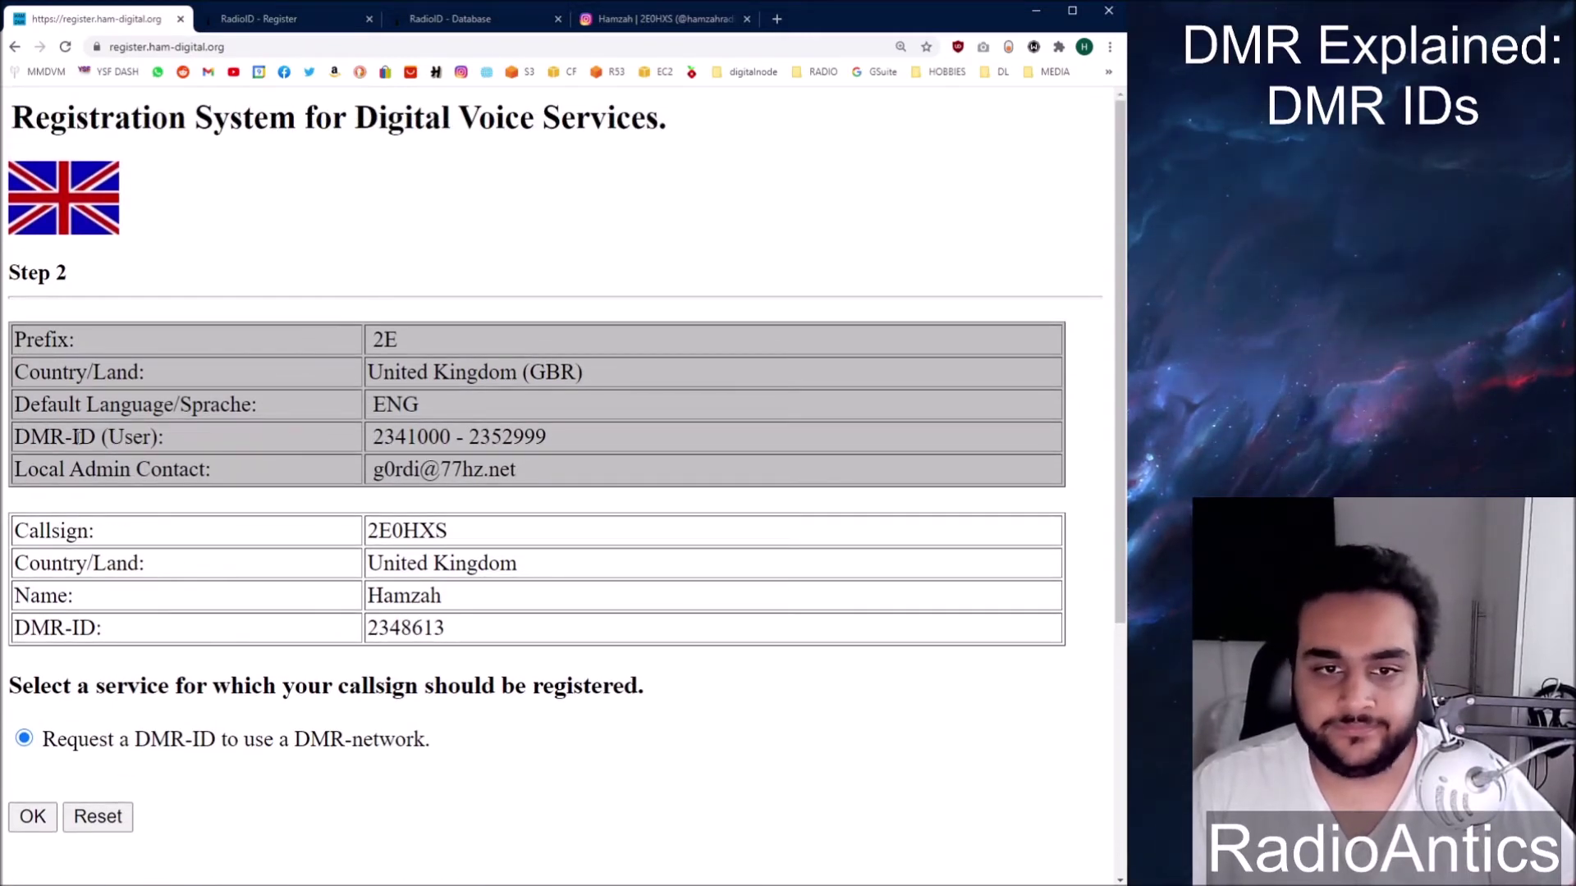
# - Highlight the United Kingdom DMR-ID user range 2341000 - 2352999 in the Step 2 table
pyautogui.moveTo(19, 439); pyautogui.dragTo(575, 438)
pyautogui.click(401, 441)
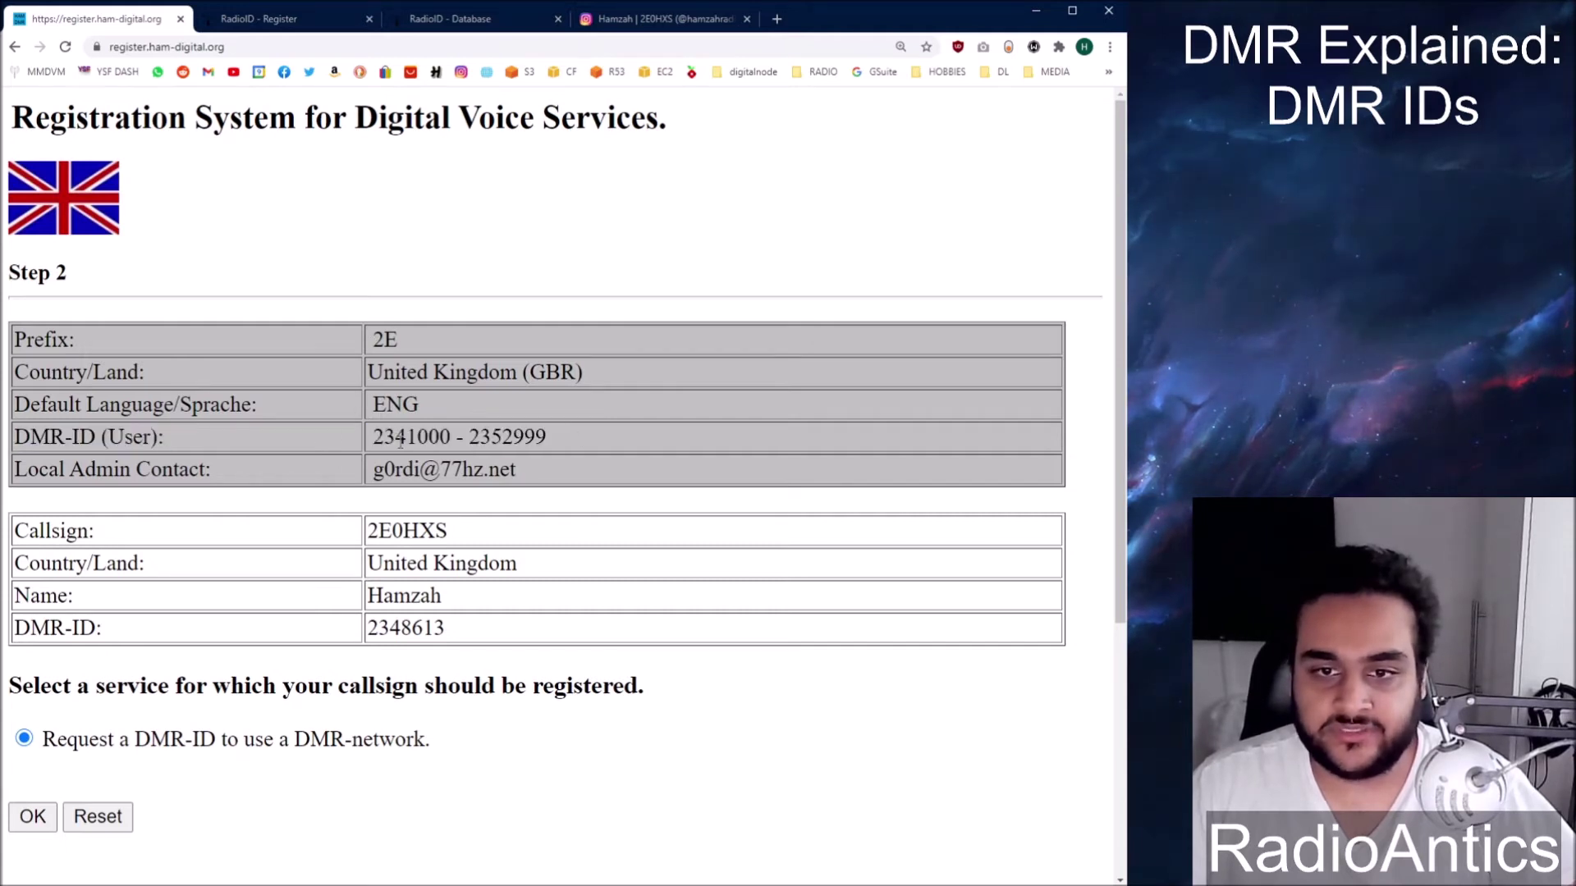
pyautogui.moveTo(374, 439); pyautogui.dragTo(558, 443)
pyautogui.click(558, 443)
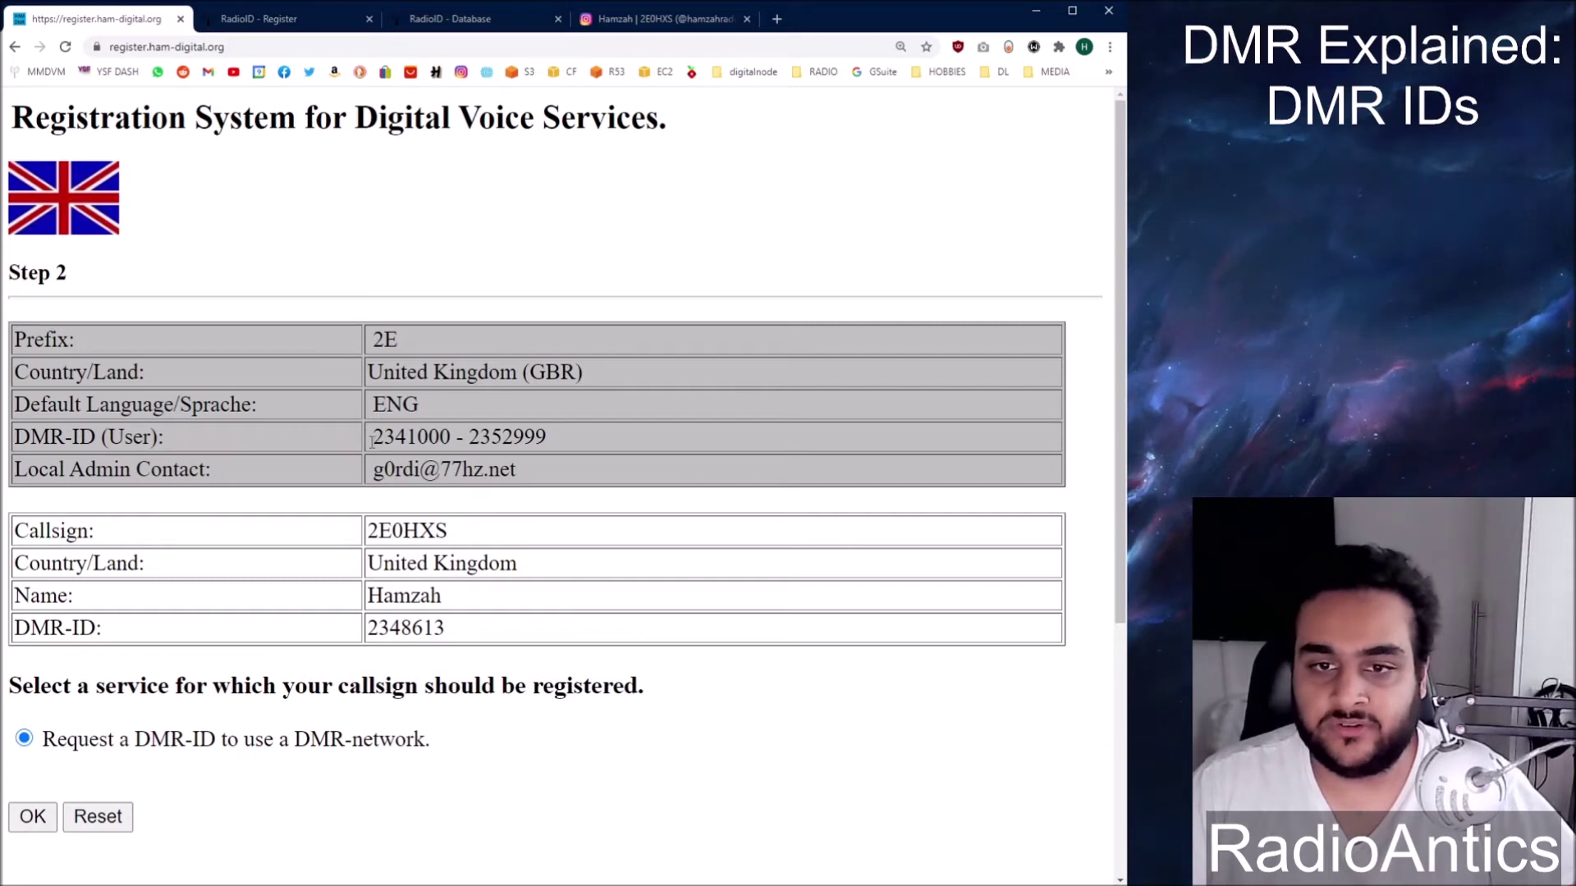
pyautogui.moveTo(371, 442); pyautogui.dragTo(395, 440)
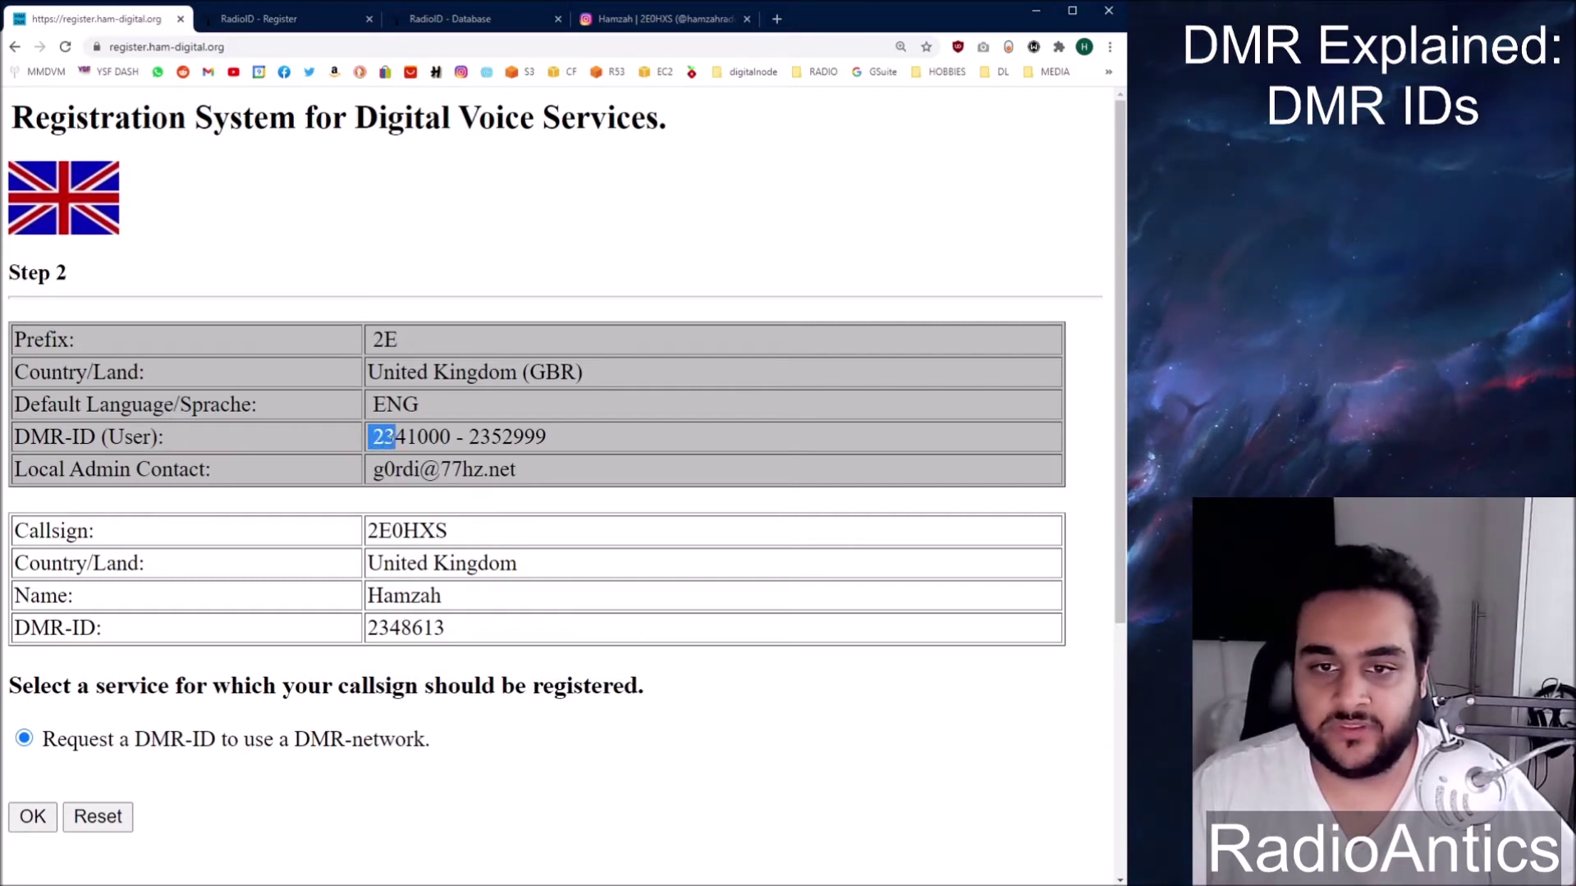
pyautogui.click(520, 444)
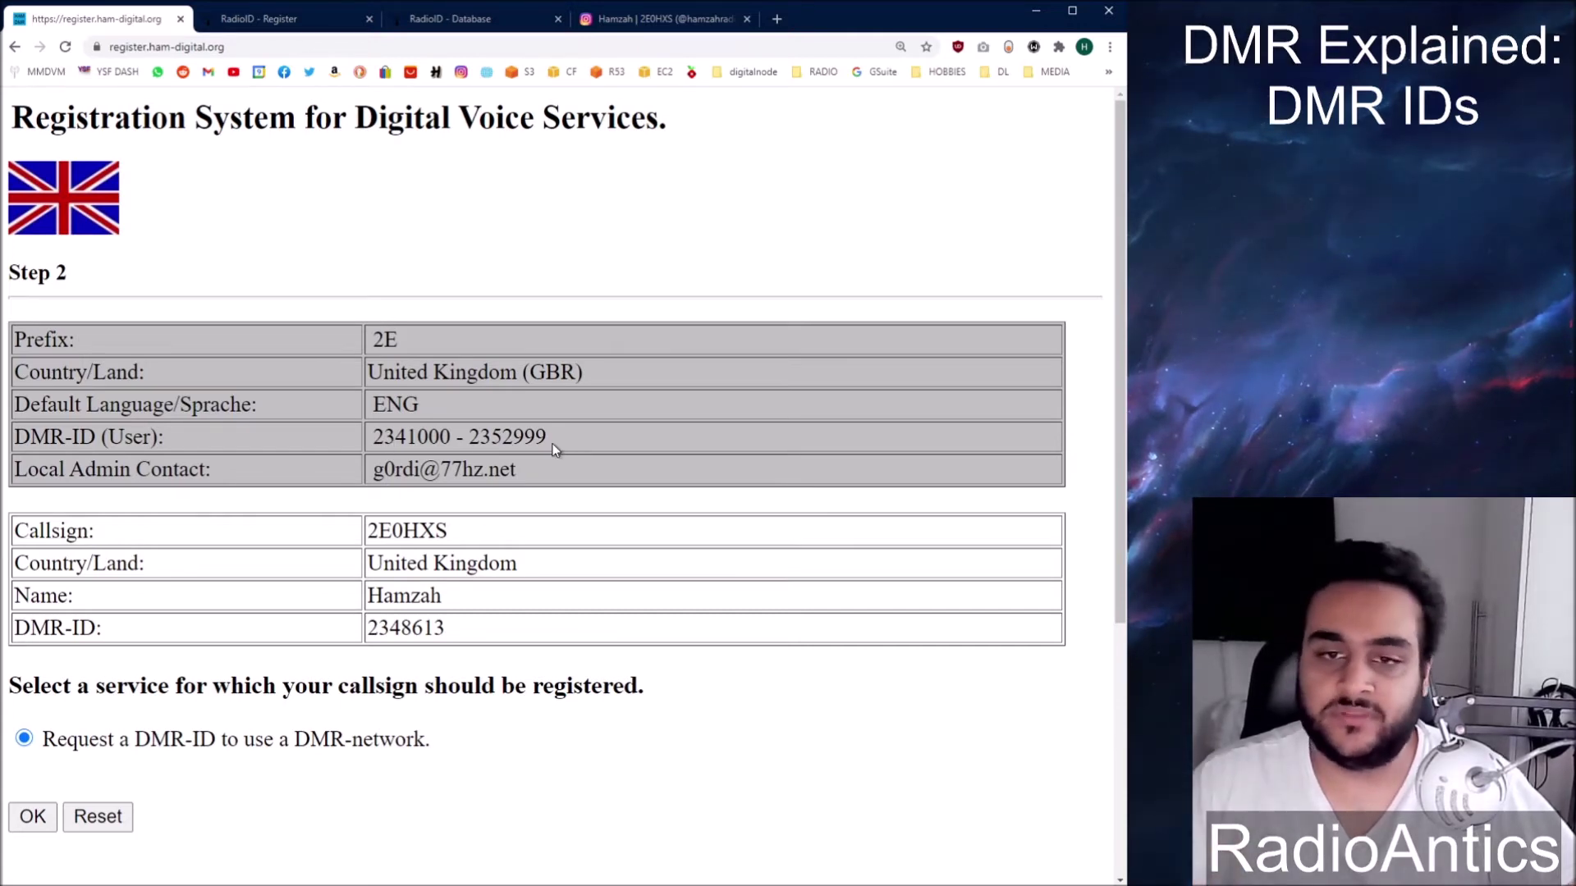
# - Highlight the Local Admin Contact address in the Step 2 table
pyautogui.scroll(-1, 554, 449)
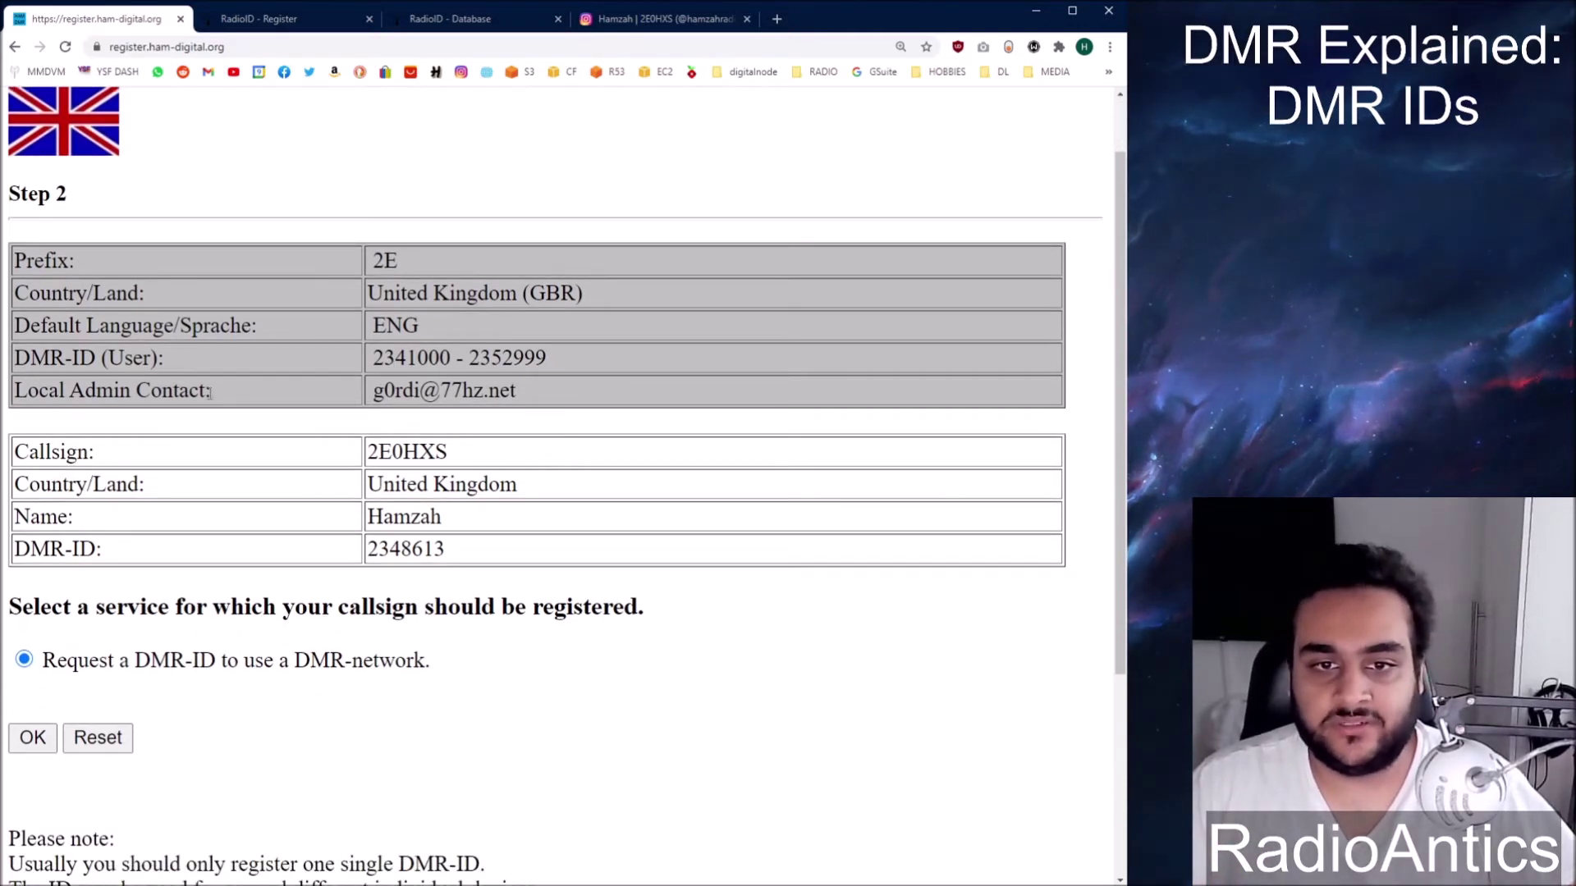
pyautogui.moveTo(372, 391); pyautogui.dragTo(519, 394)
pyautogui.click(519, 395)
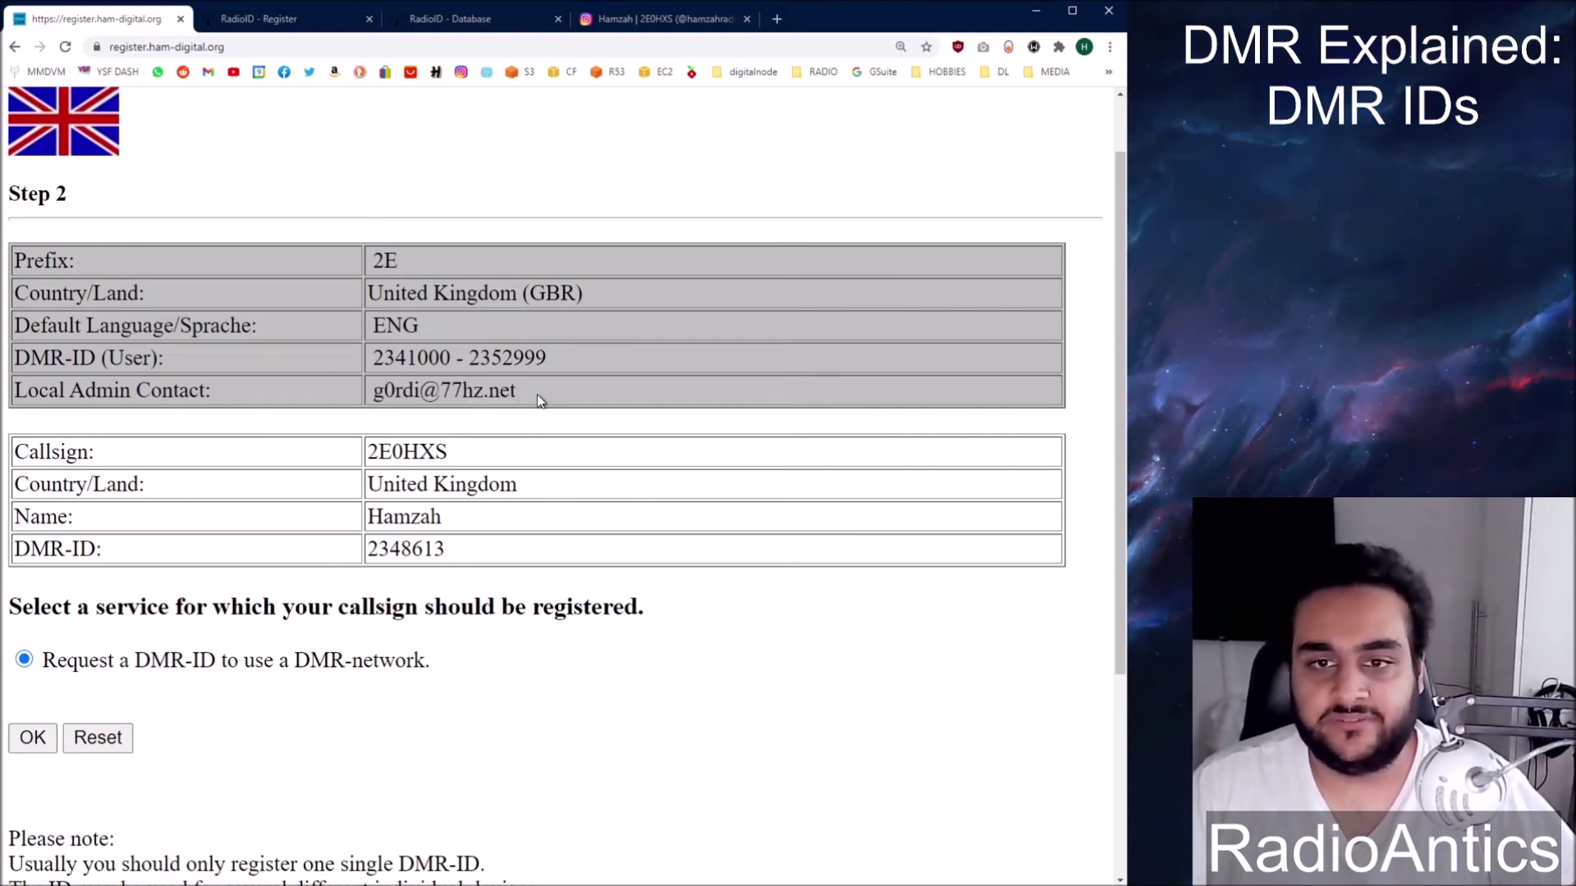
pyautogui.scroll(1, 548, 423)
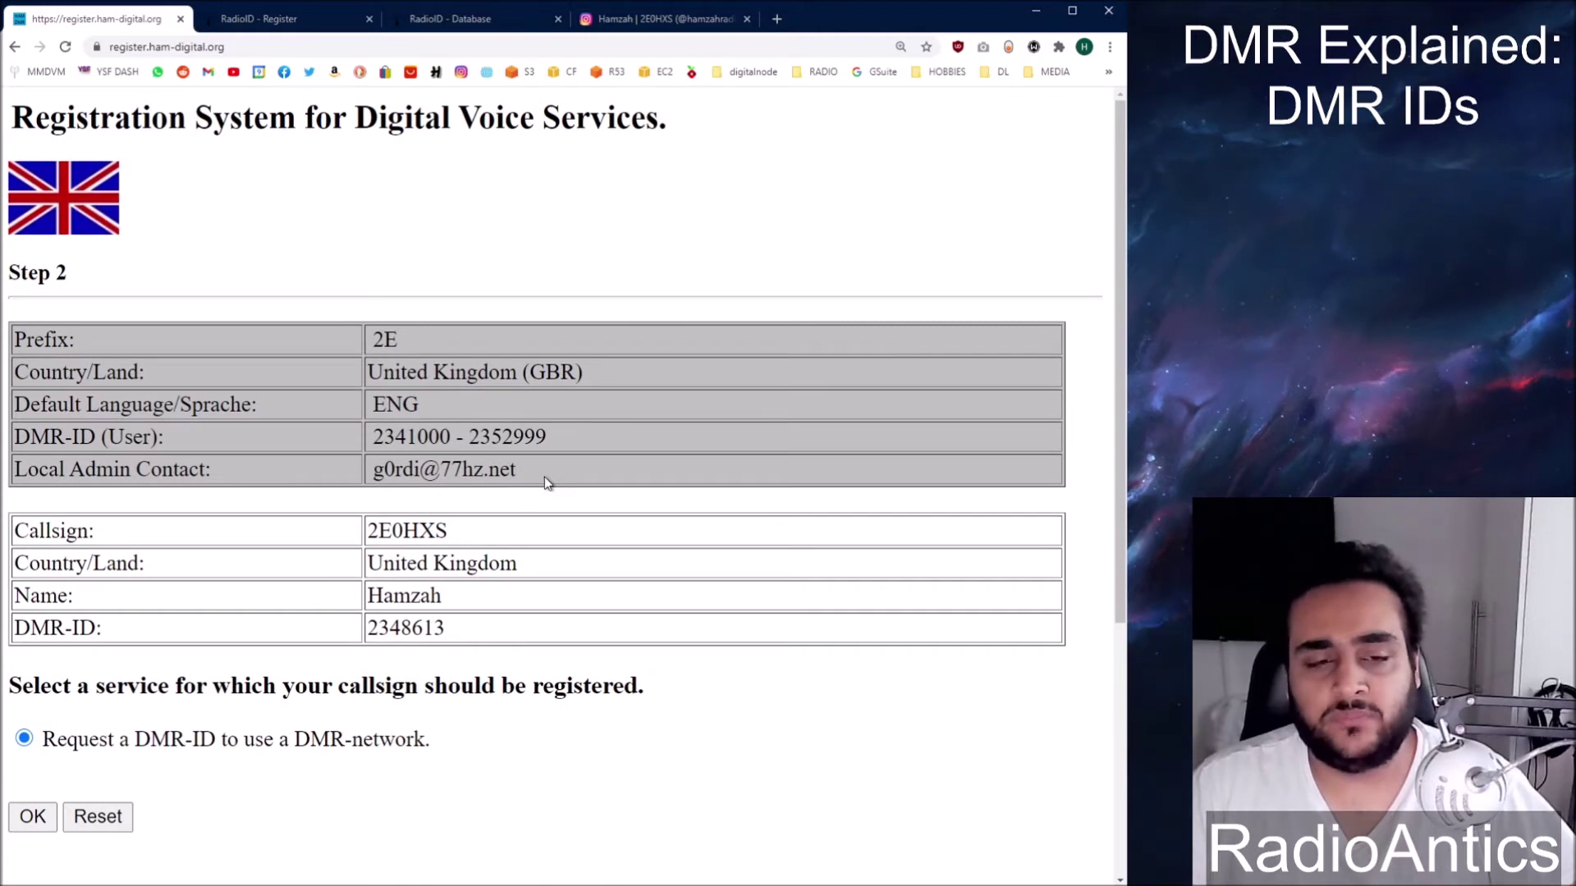
pyautogui.moveTo(545, 473); pyautogui.dragTo(371, 472)
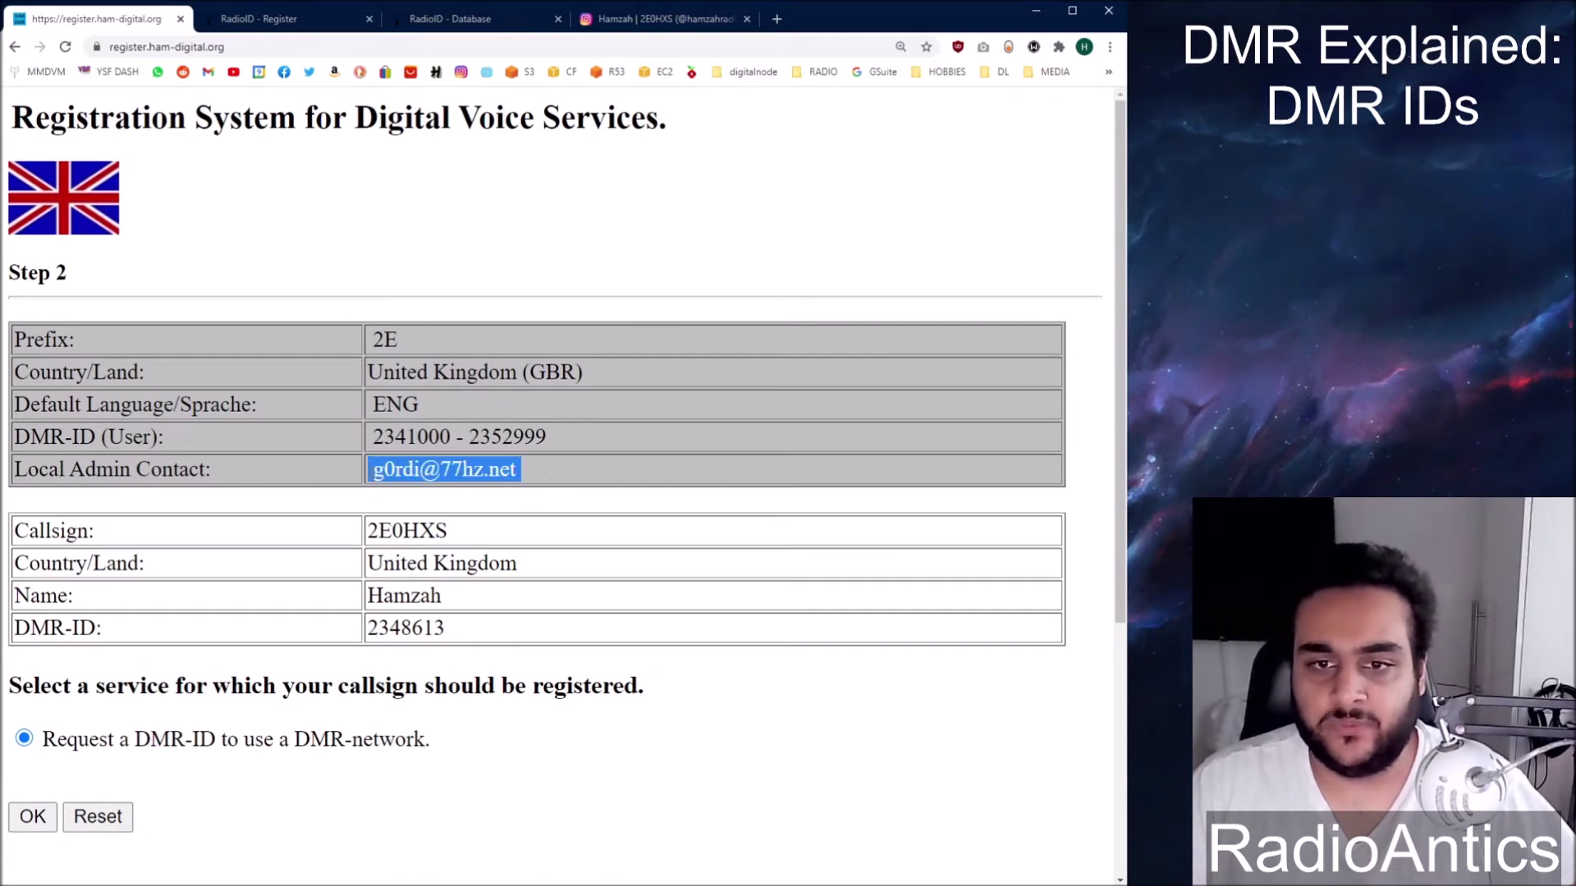
pyautogui.click(371, 472)
pyautogui.scroll(-2, 593, 491)
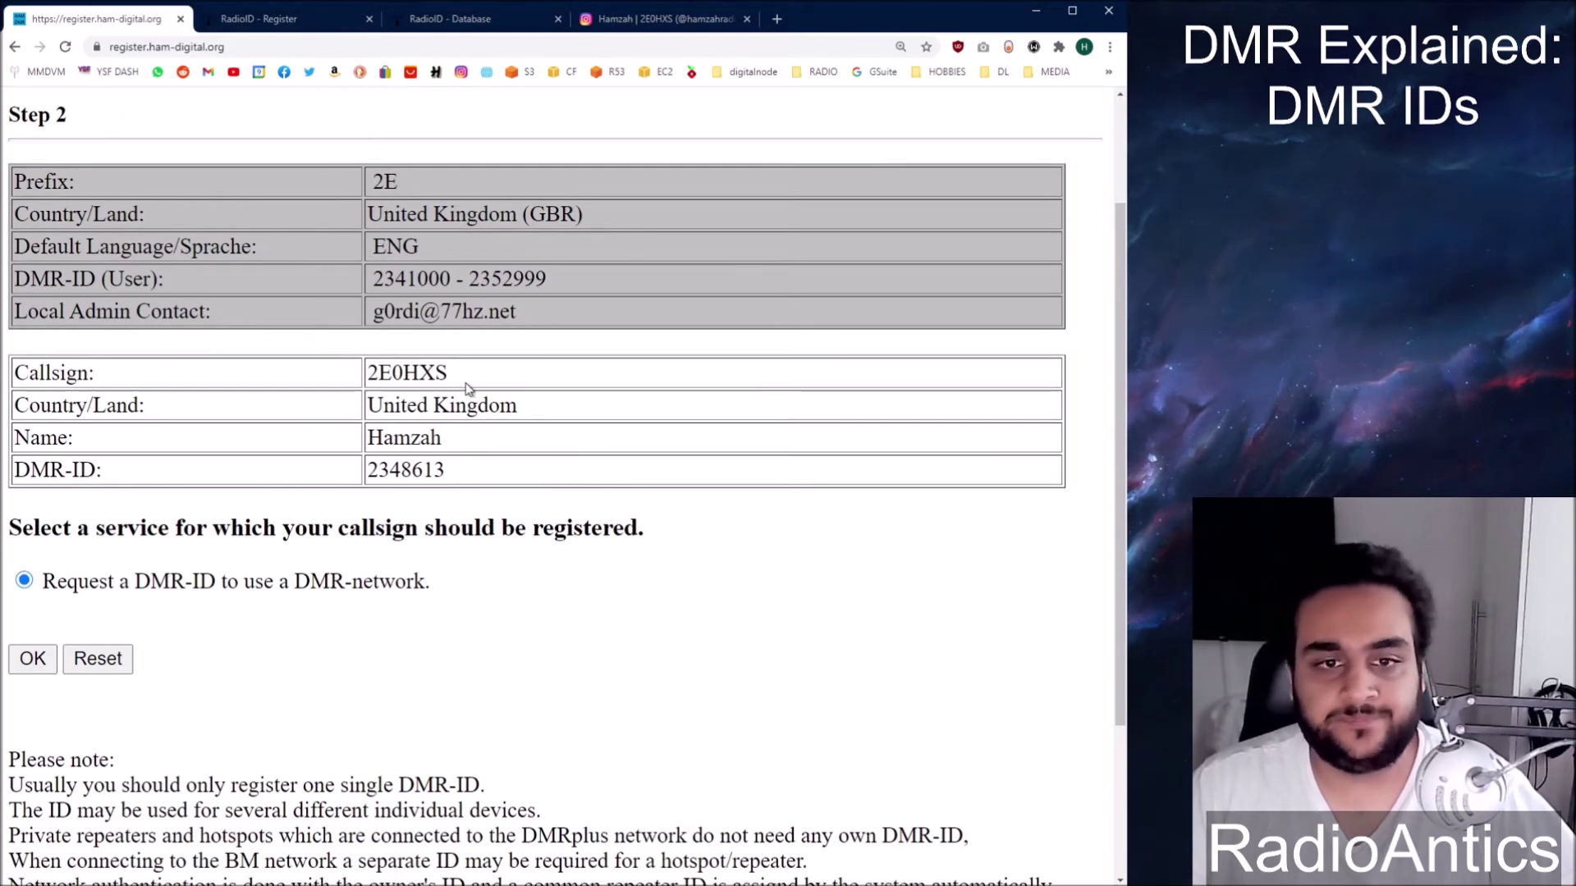
pyautogui.scroll(-1, 470, 390)
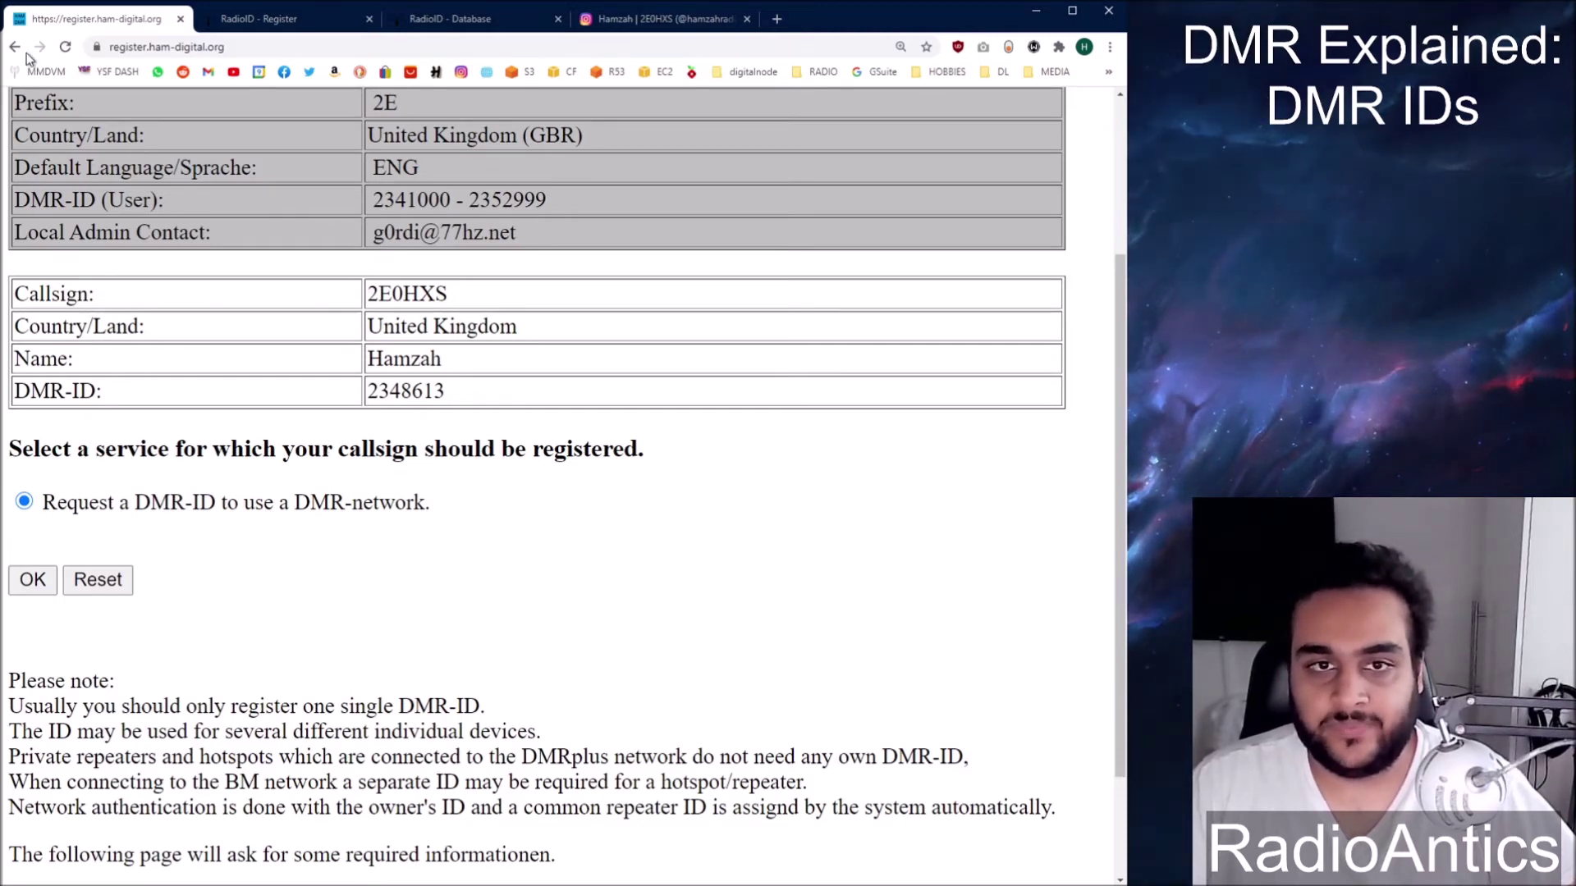
# - Reload Step 1 and submit callsign e77ca as an individual registration
pyautogui.click(199, 49)
pyautogui.press('Return')
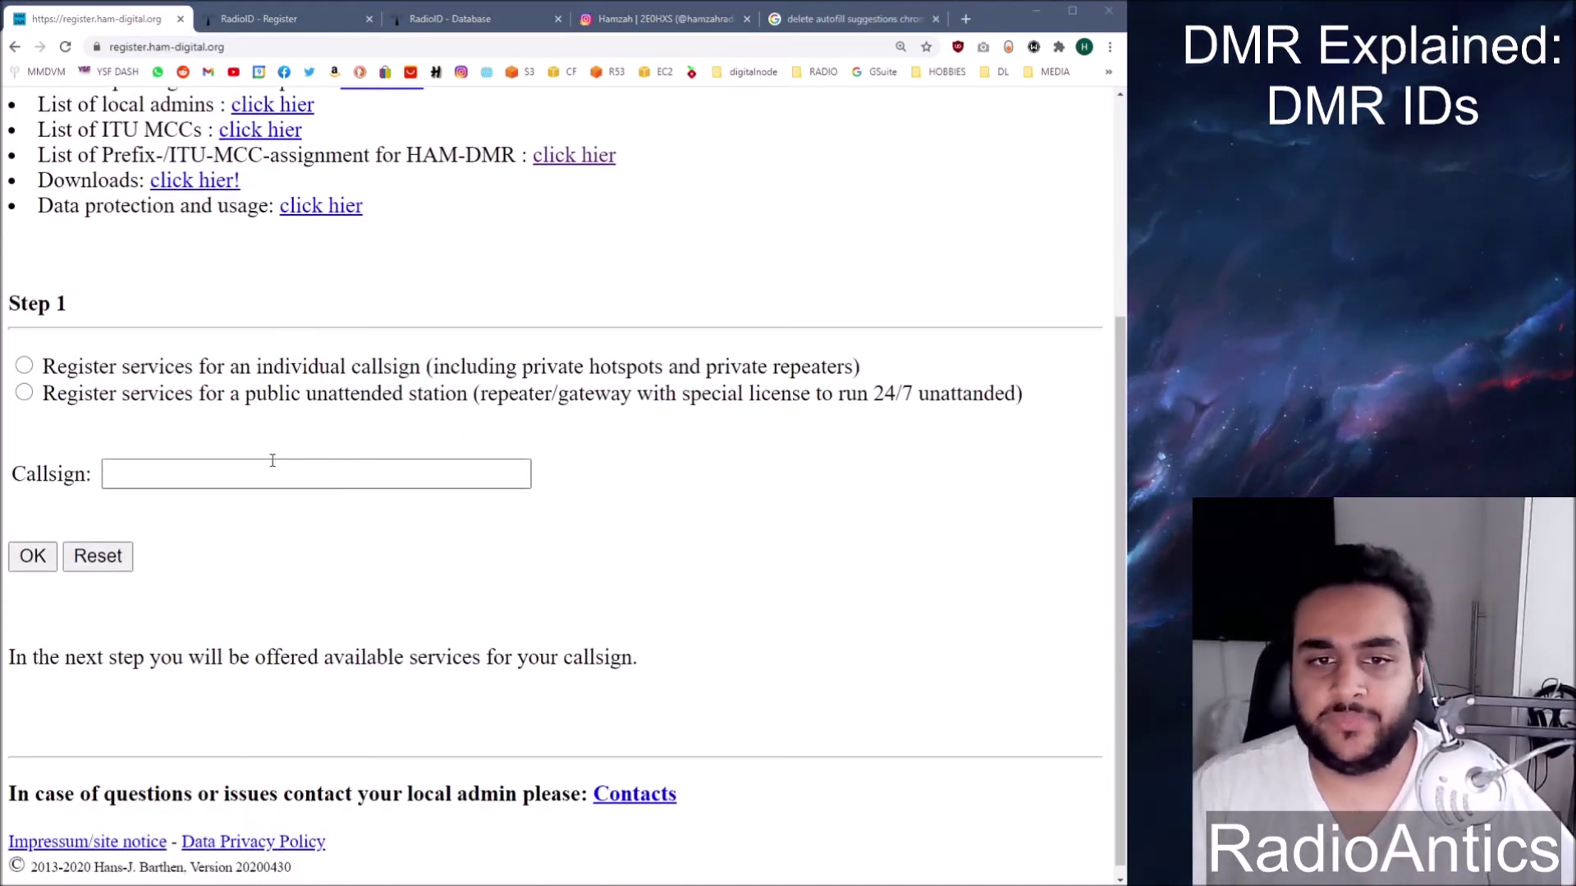
pyautogui.click(271, 463)
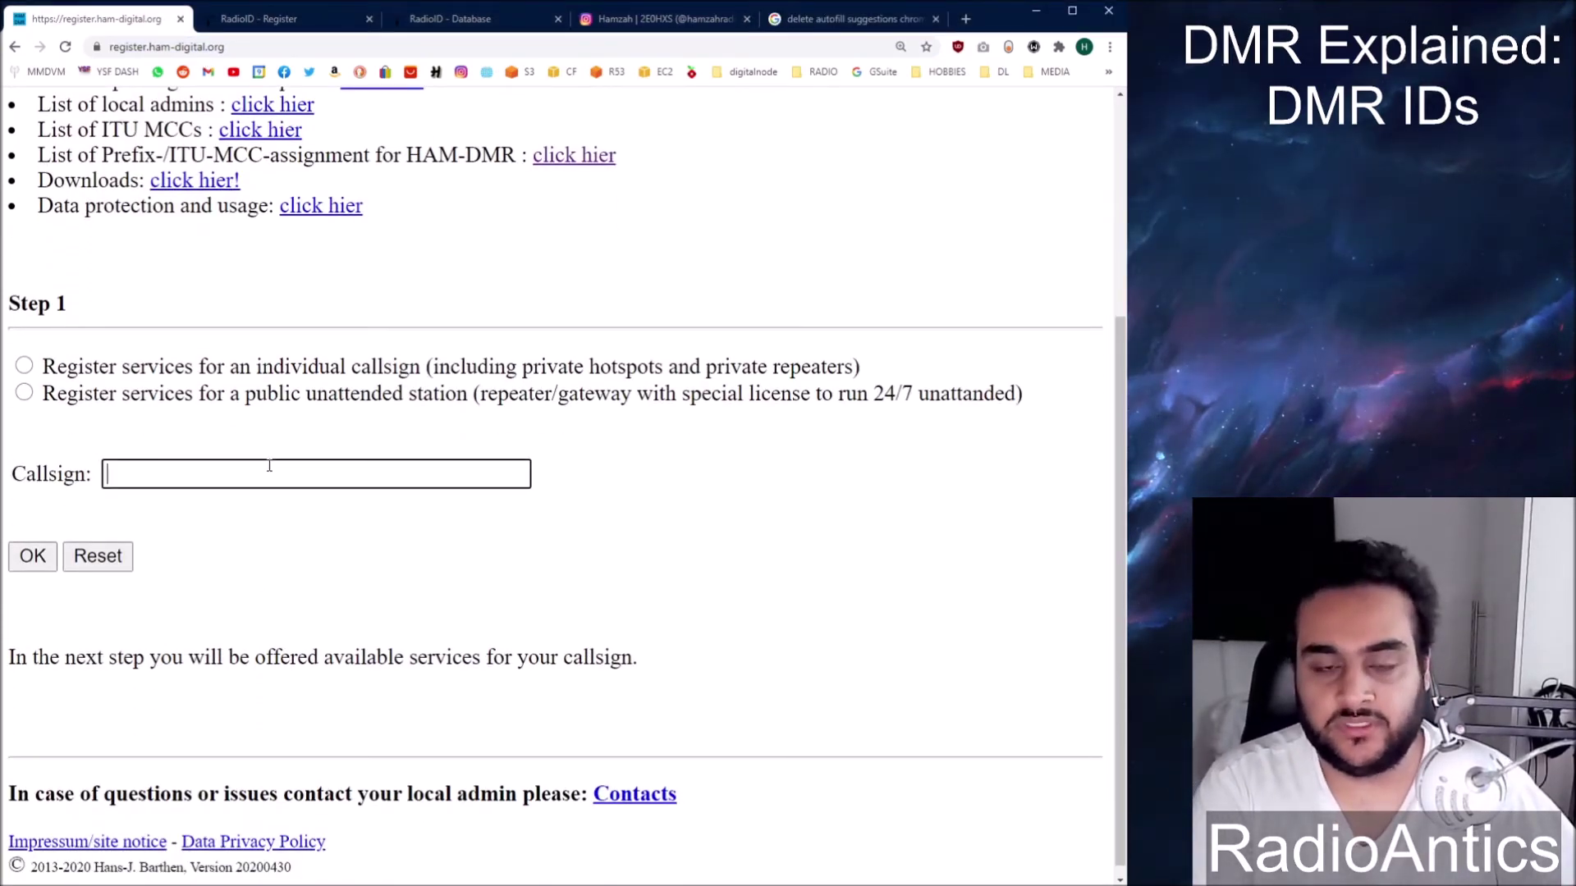
pyautogui.write('e77ca')
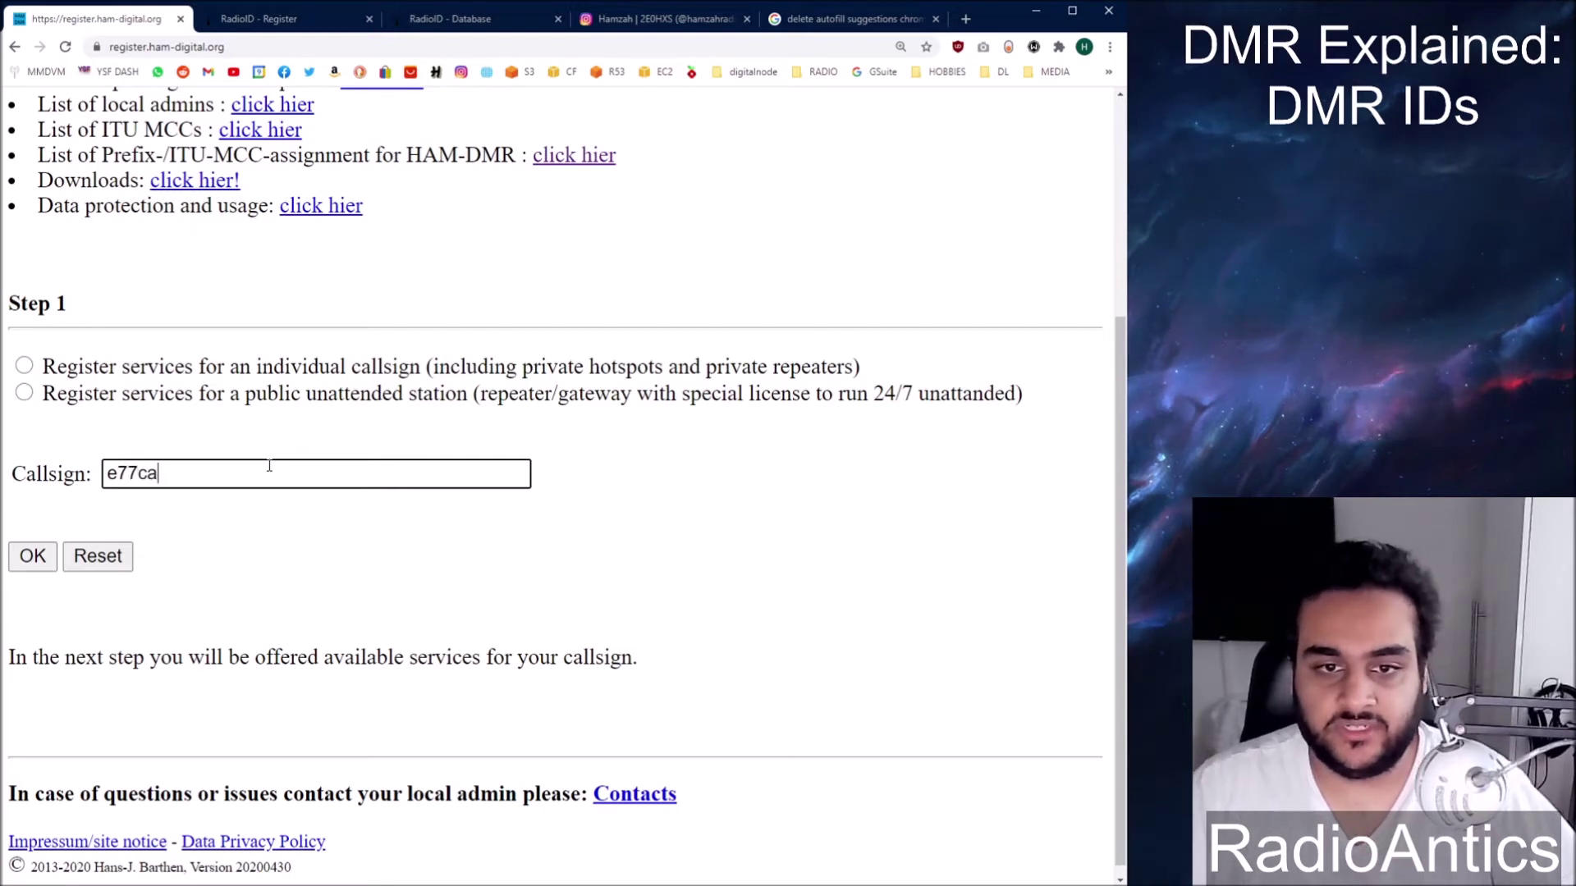
pyautogui.click(246, 537)
pyautogui.click(23, 366)
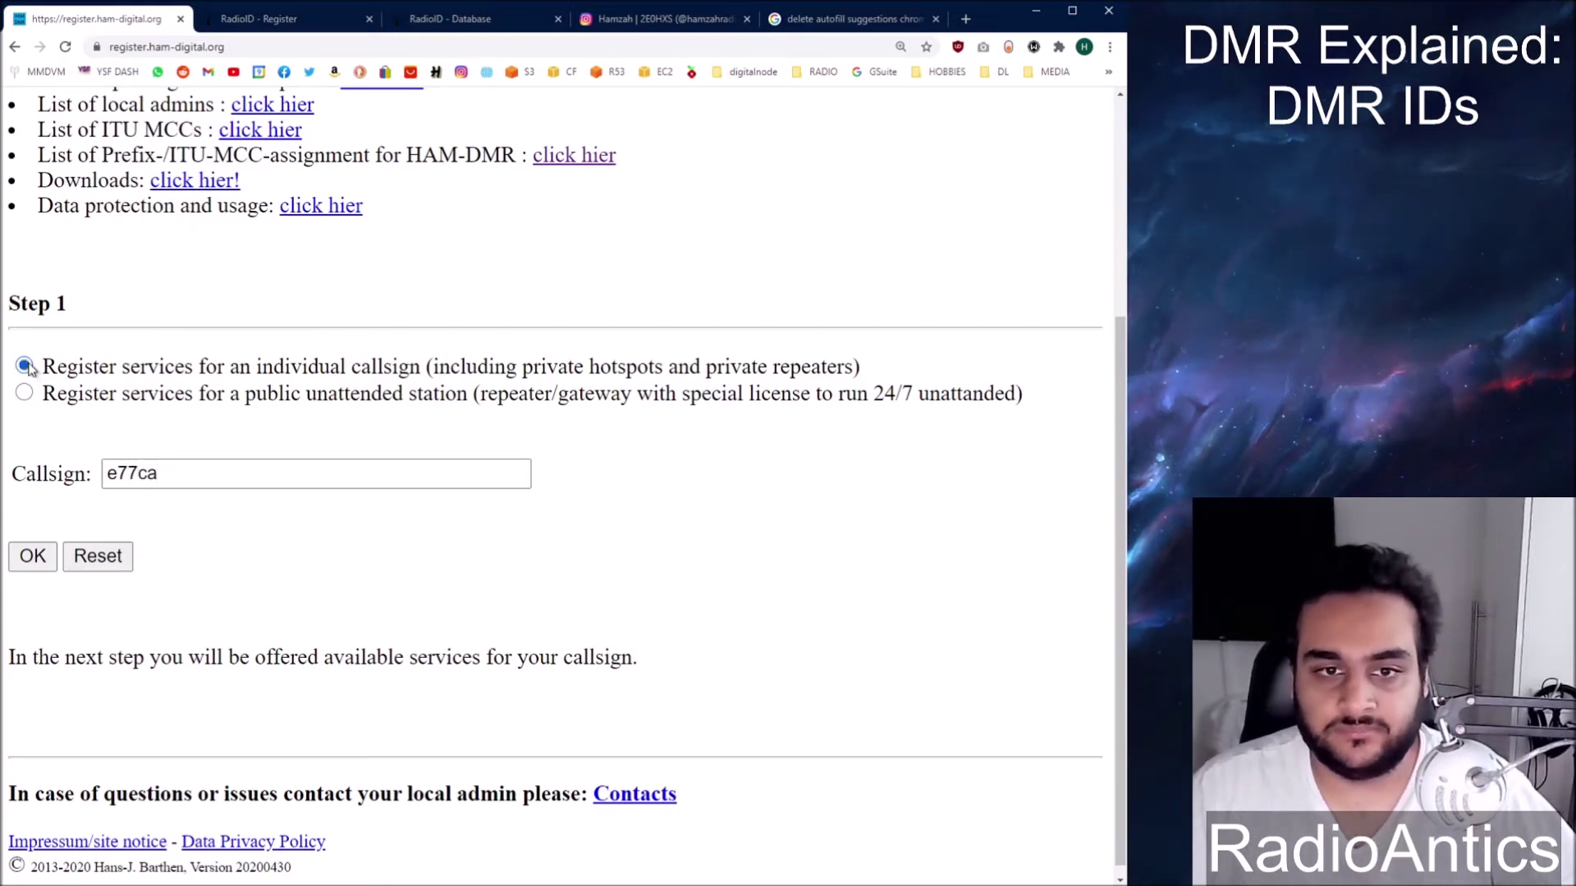
pyautogui.click(49, 559)
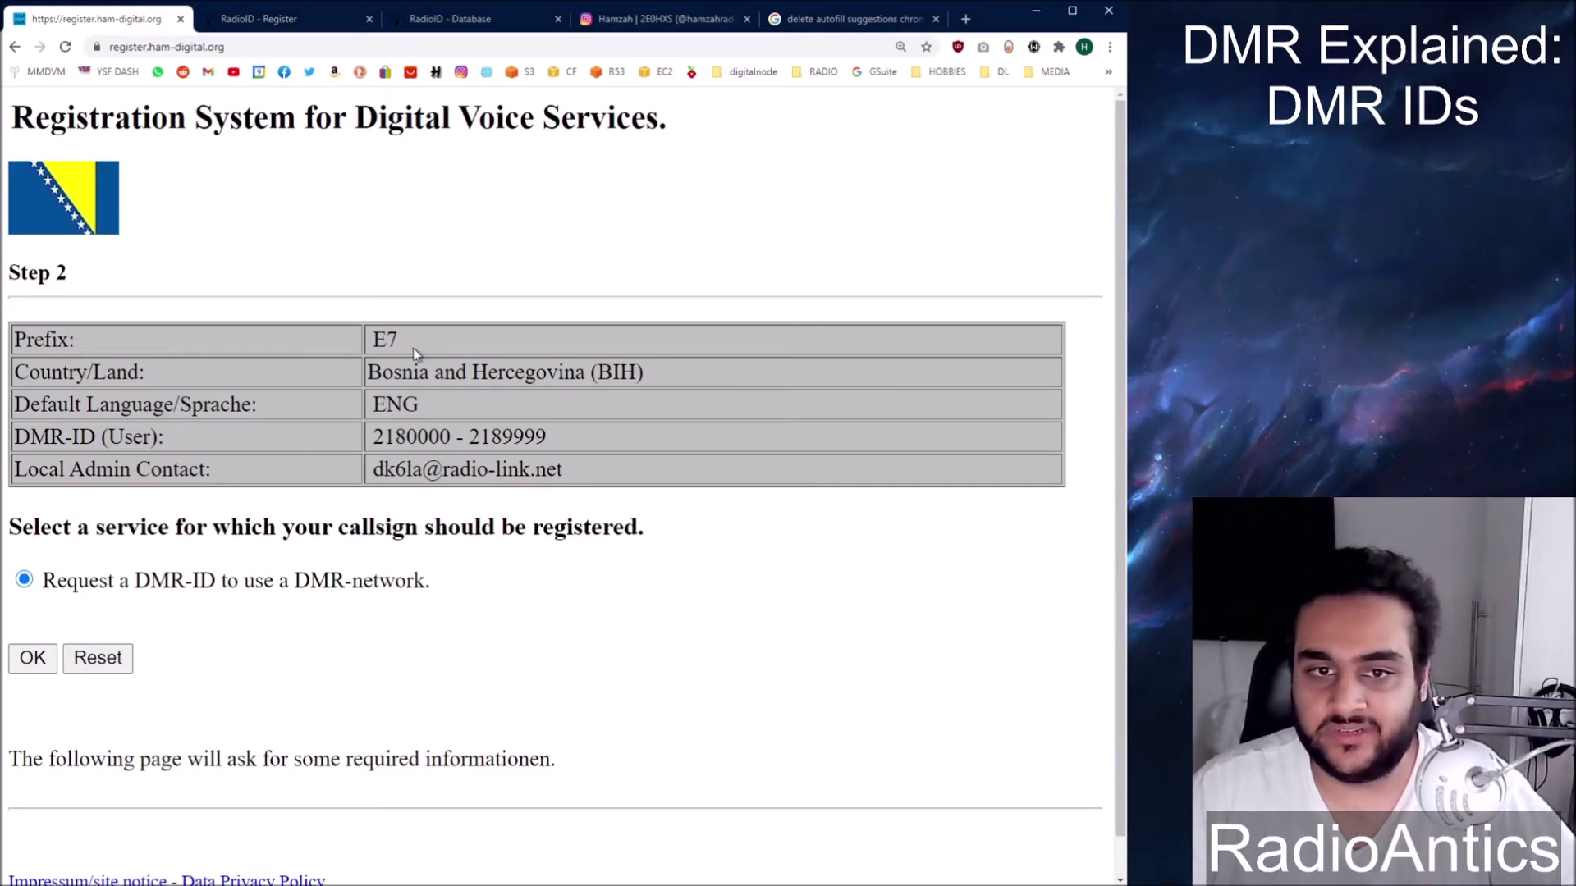
# - Highlight the Bosnia range 2180000 - 2189999 and its local admin contact address
pyautogui.moveTo(368, 437); pyautogui.dragTo(578, 445)
pyautogui.click(578, 440)
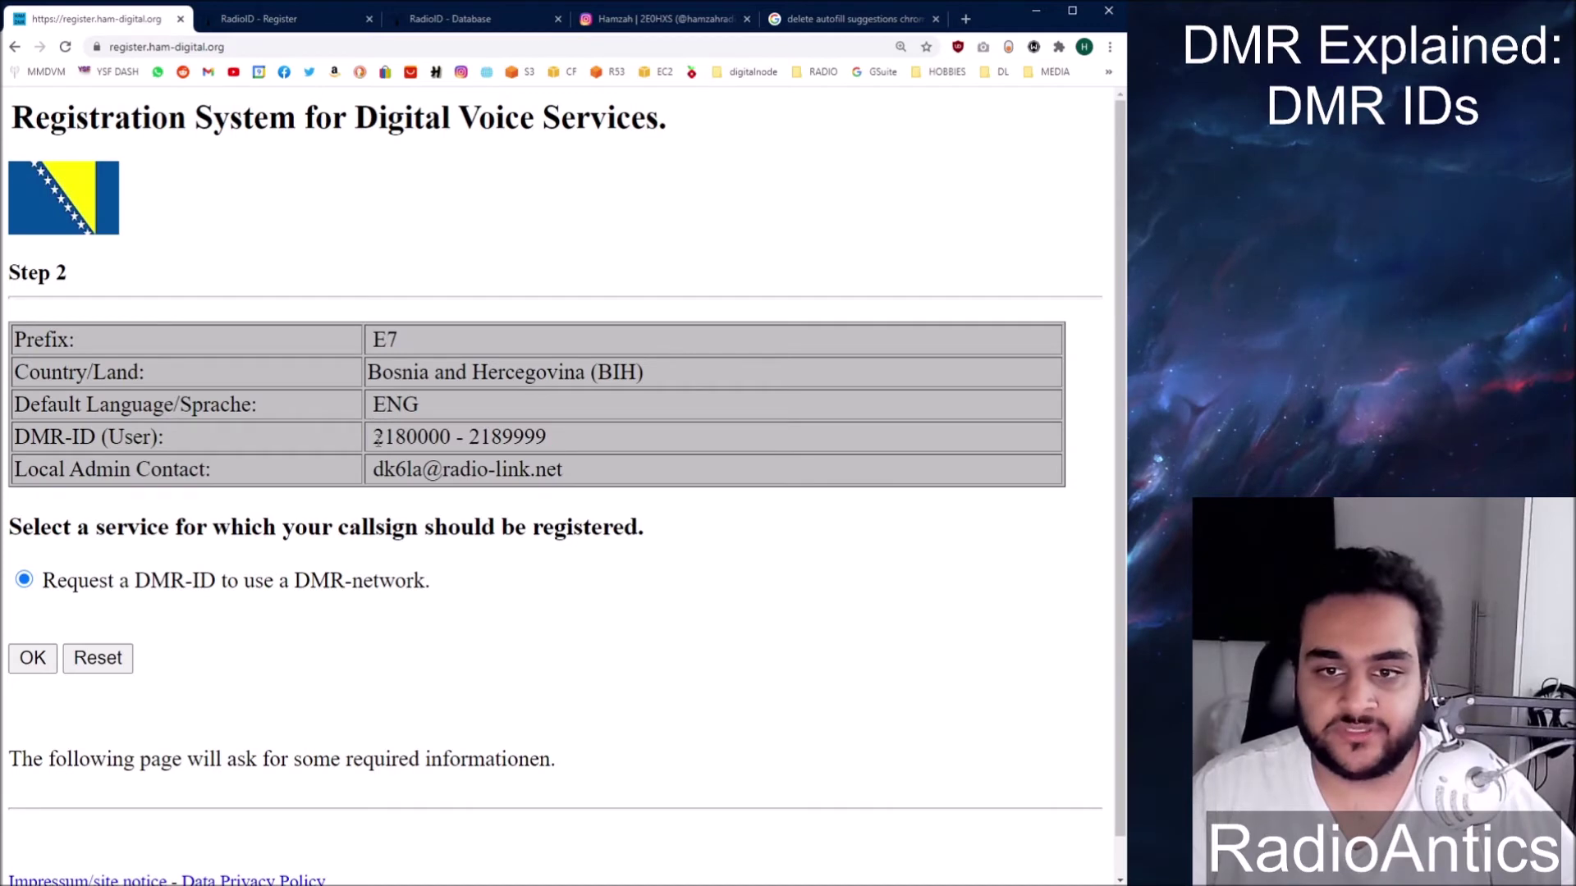
pyautogui.moveTo(377, 439); pyautogui.dragTo(491, 438)
pyautogui.click(496, 441)
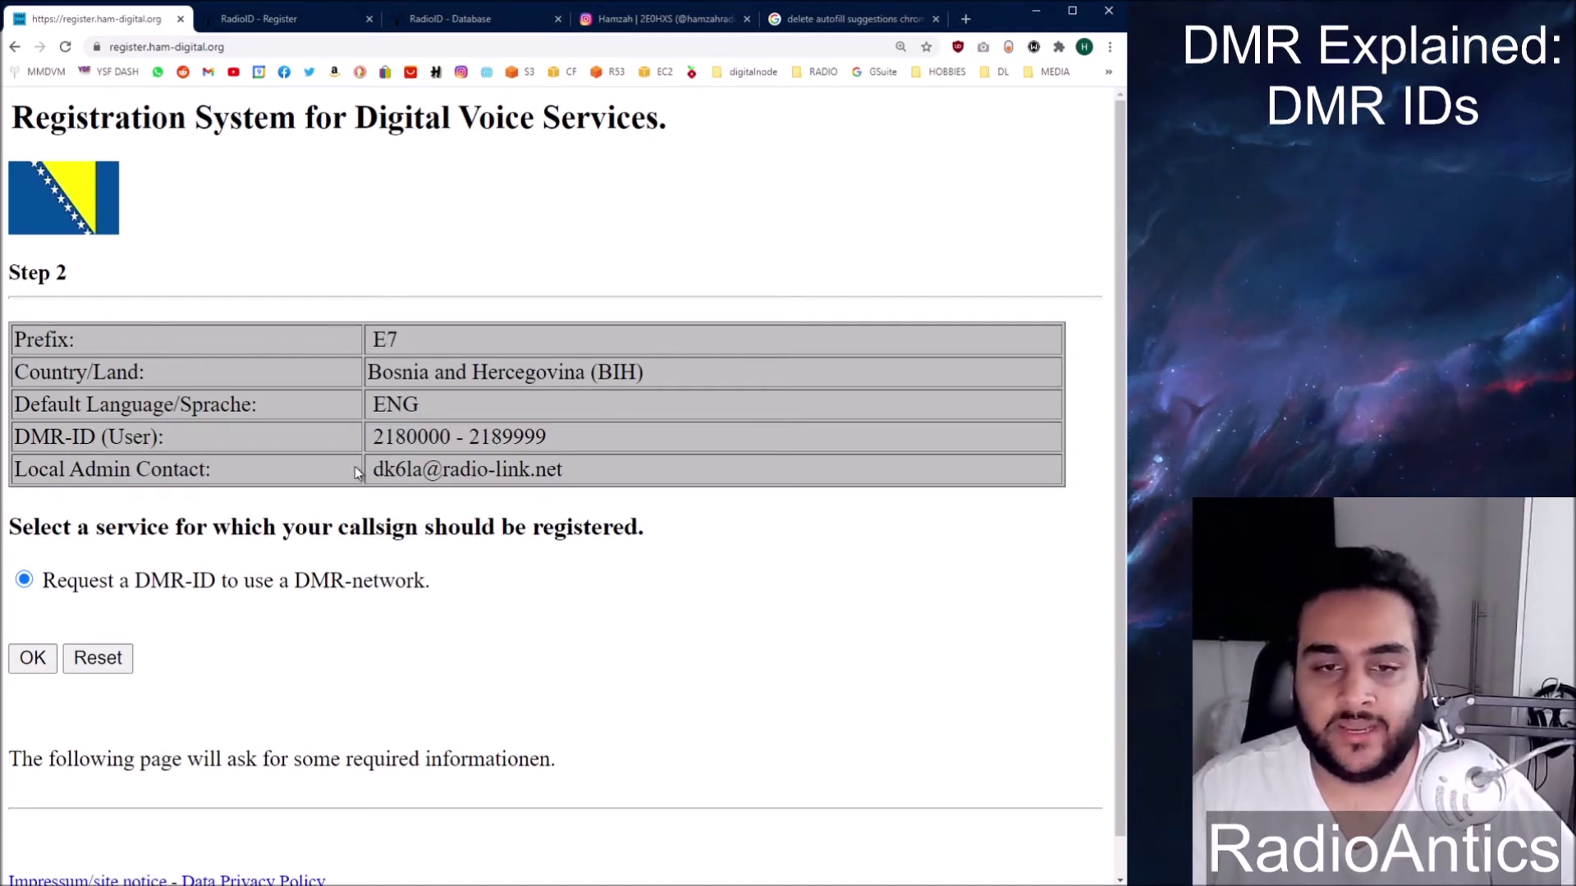
pyautogui.moveTo(361, 468); pyautogui.dragTo(566, 471)
pyautogui.click(234, 575)
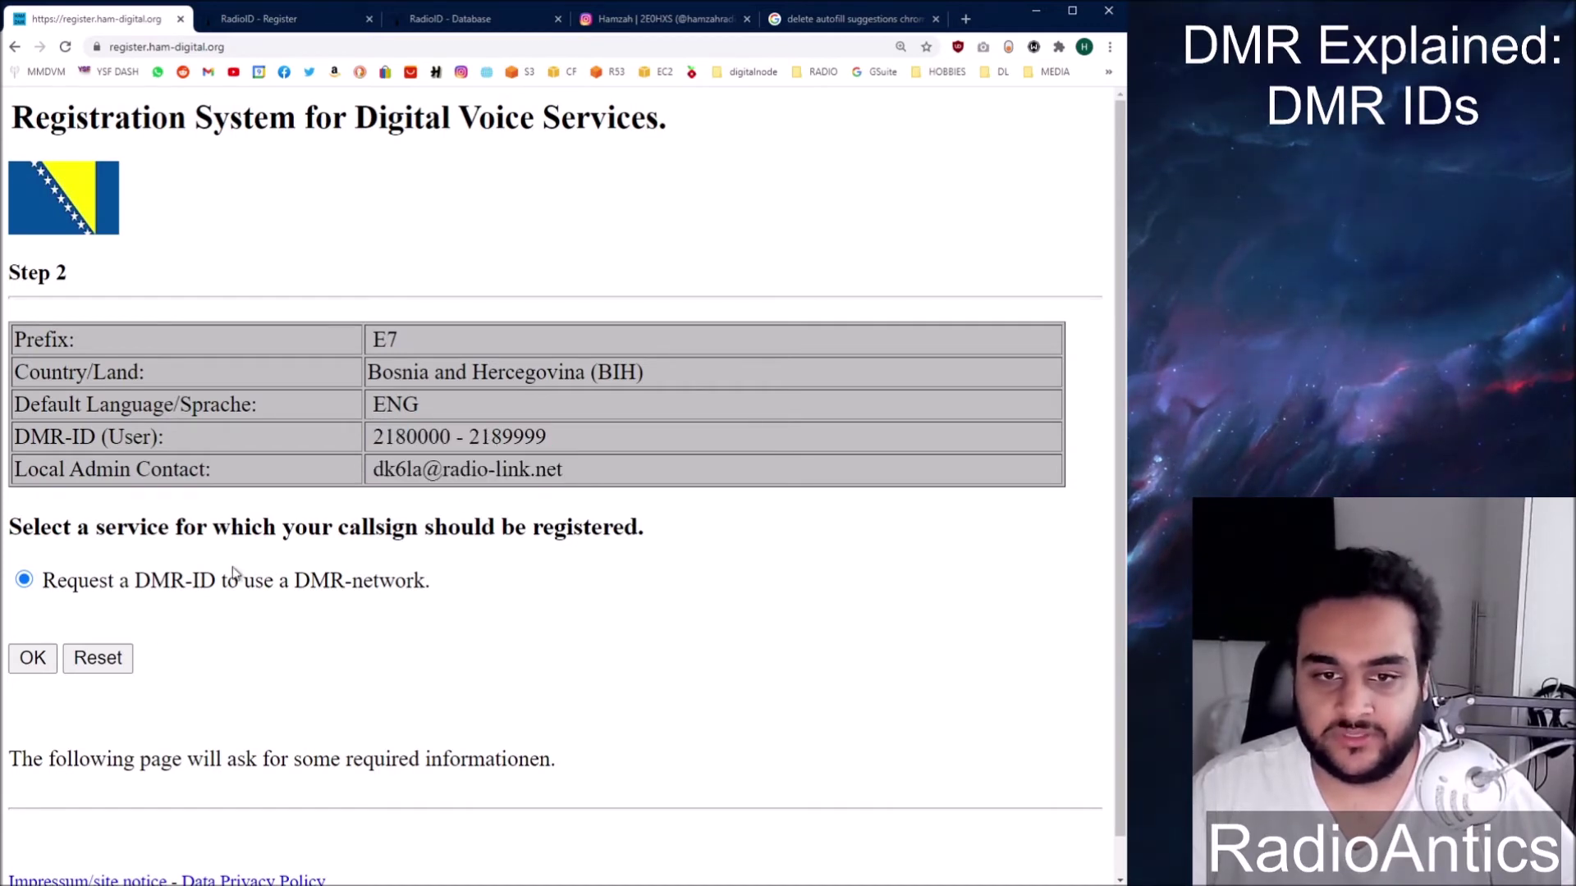
# - Reload Step 1 and submit callsign 2E0ABC as an individual registration
pyautogui.click(210, 54)
pyautogui.press('Return')
pyautogui.scroll(-4, 545, 355)
pyautogui.click(232, 475)
pyautogui.click(23, 367)
pyautogui.click(271, 480)
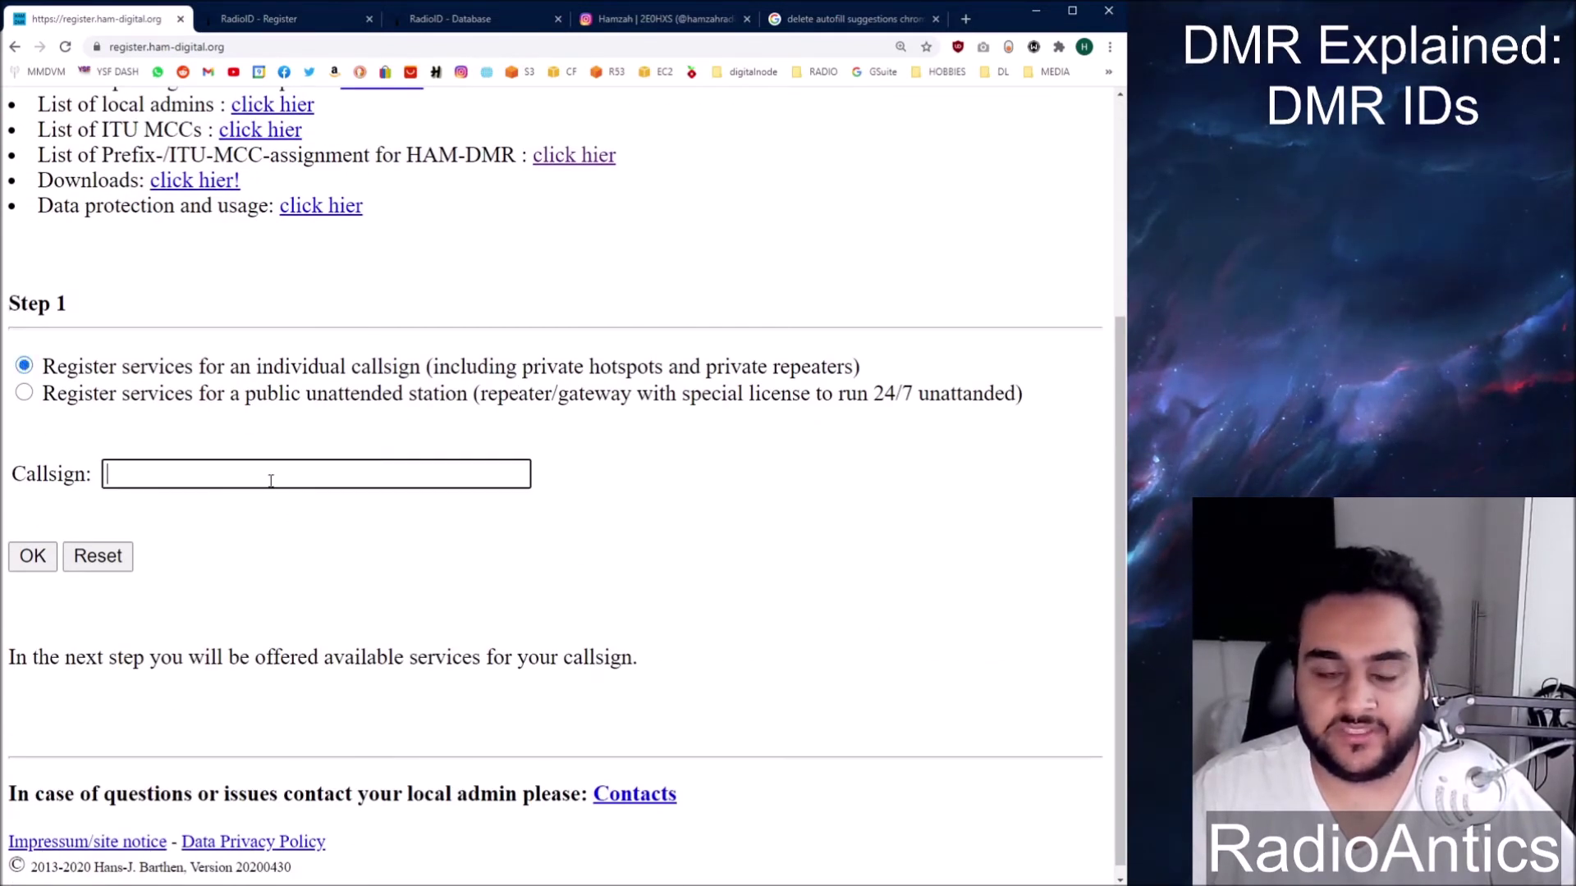
pyautogui.write('2E0')
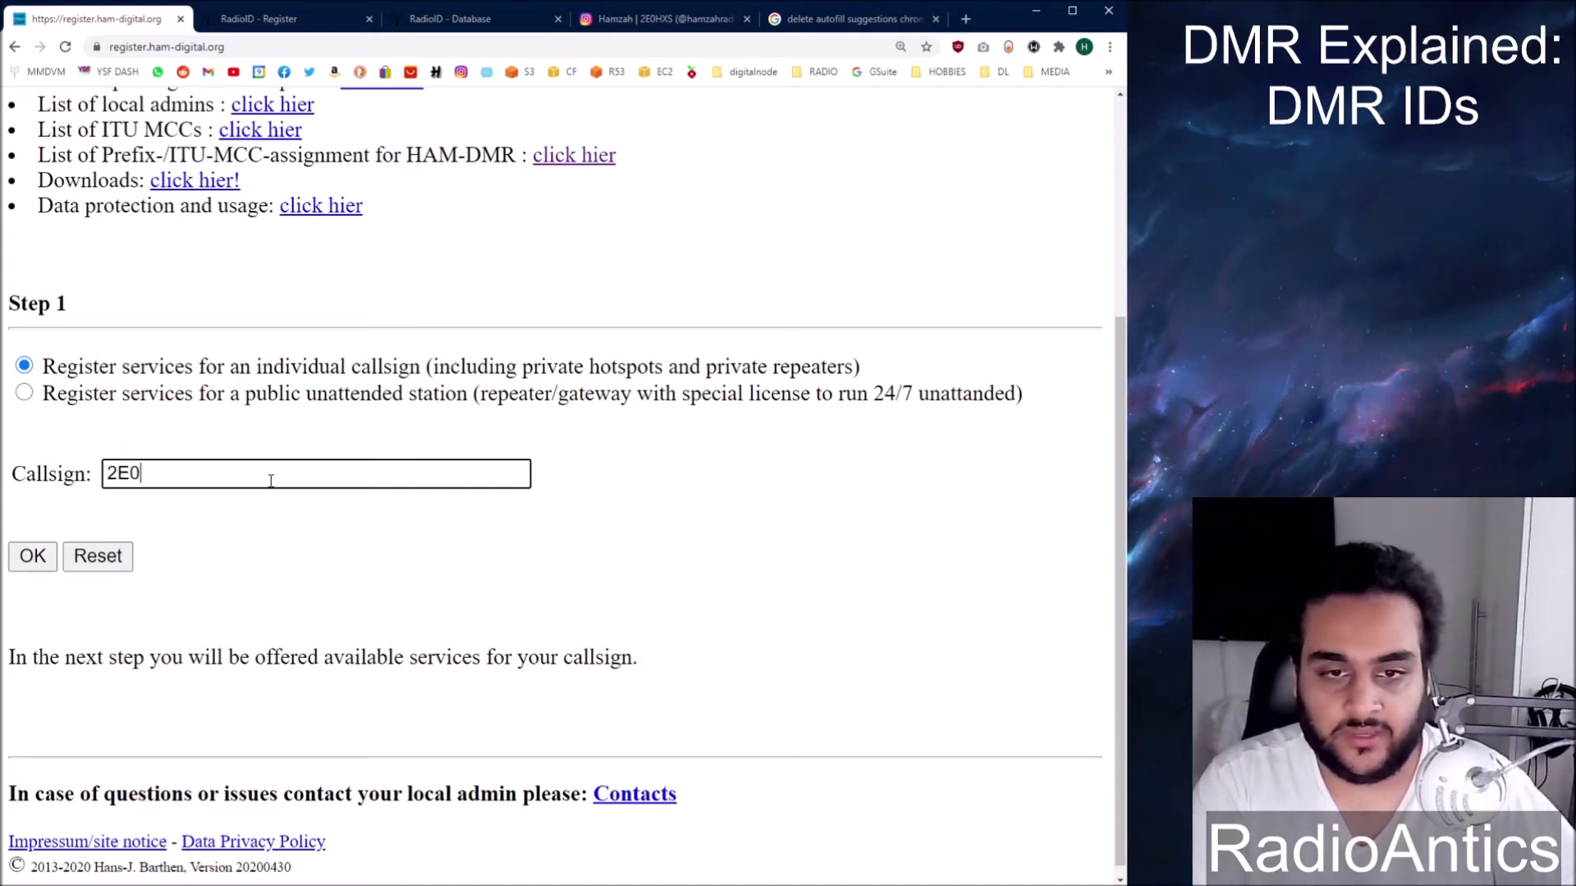
pyautogui.write('ABC')
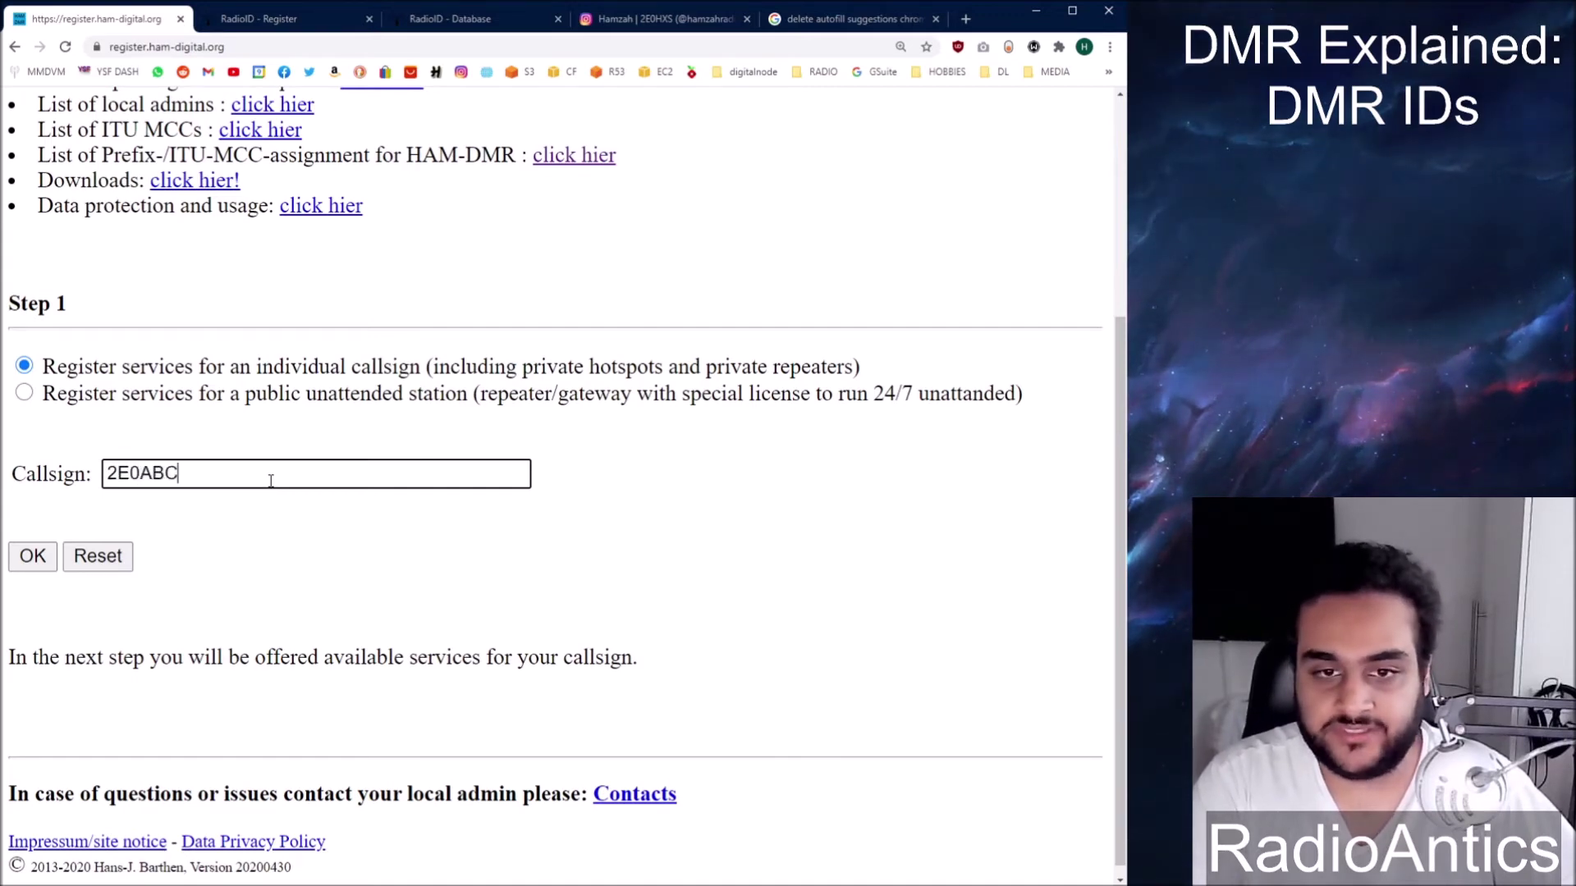
pyautogui.press('Return')
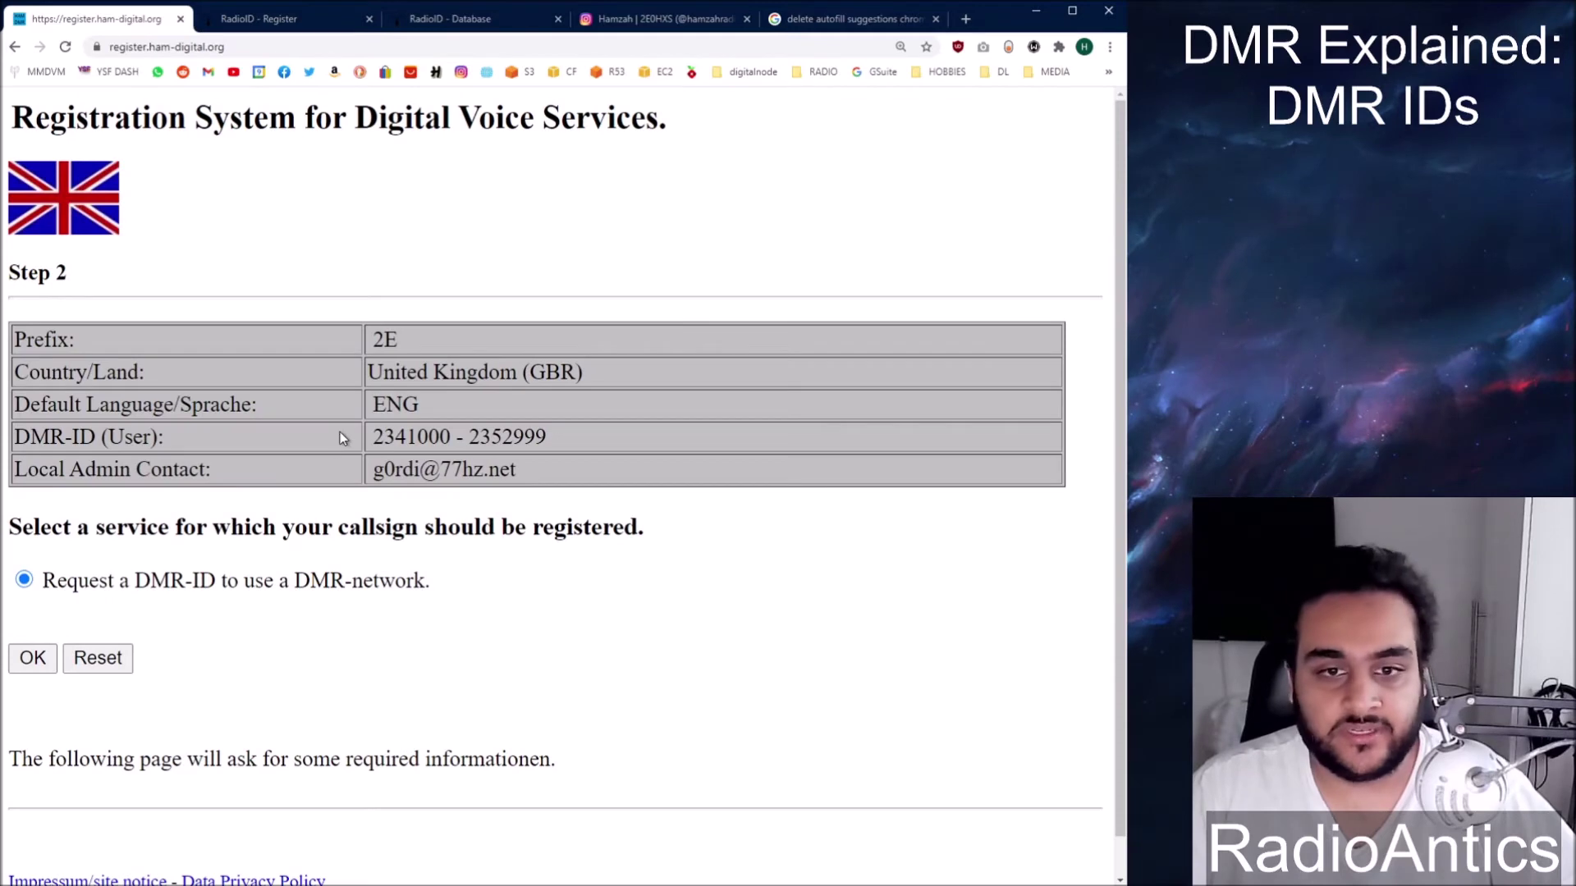
# - Confirm the DMR-ID request, read through the Data Usage and Protection terms, and accept them
pyautogui.click(32, 658)
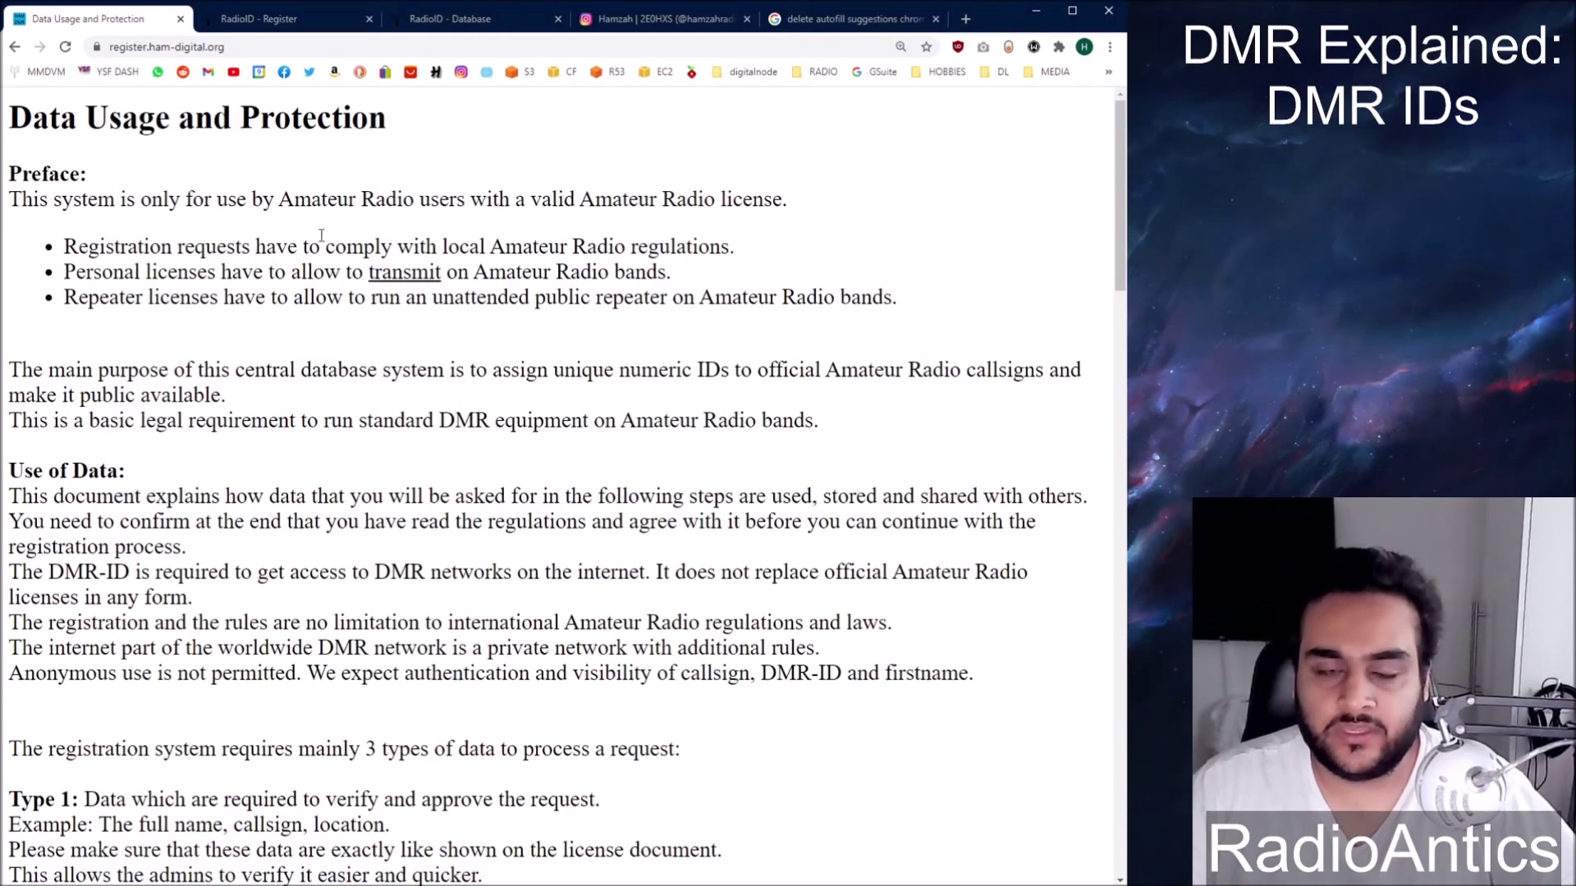
pyautogui.scroll(-5, 333, 386)
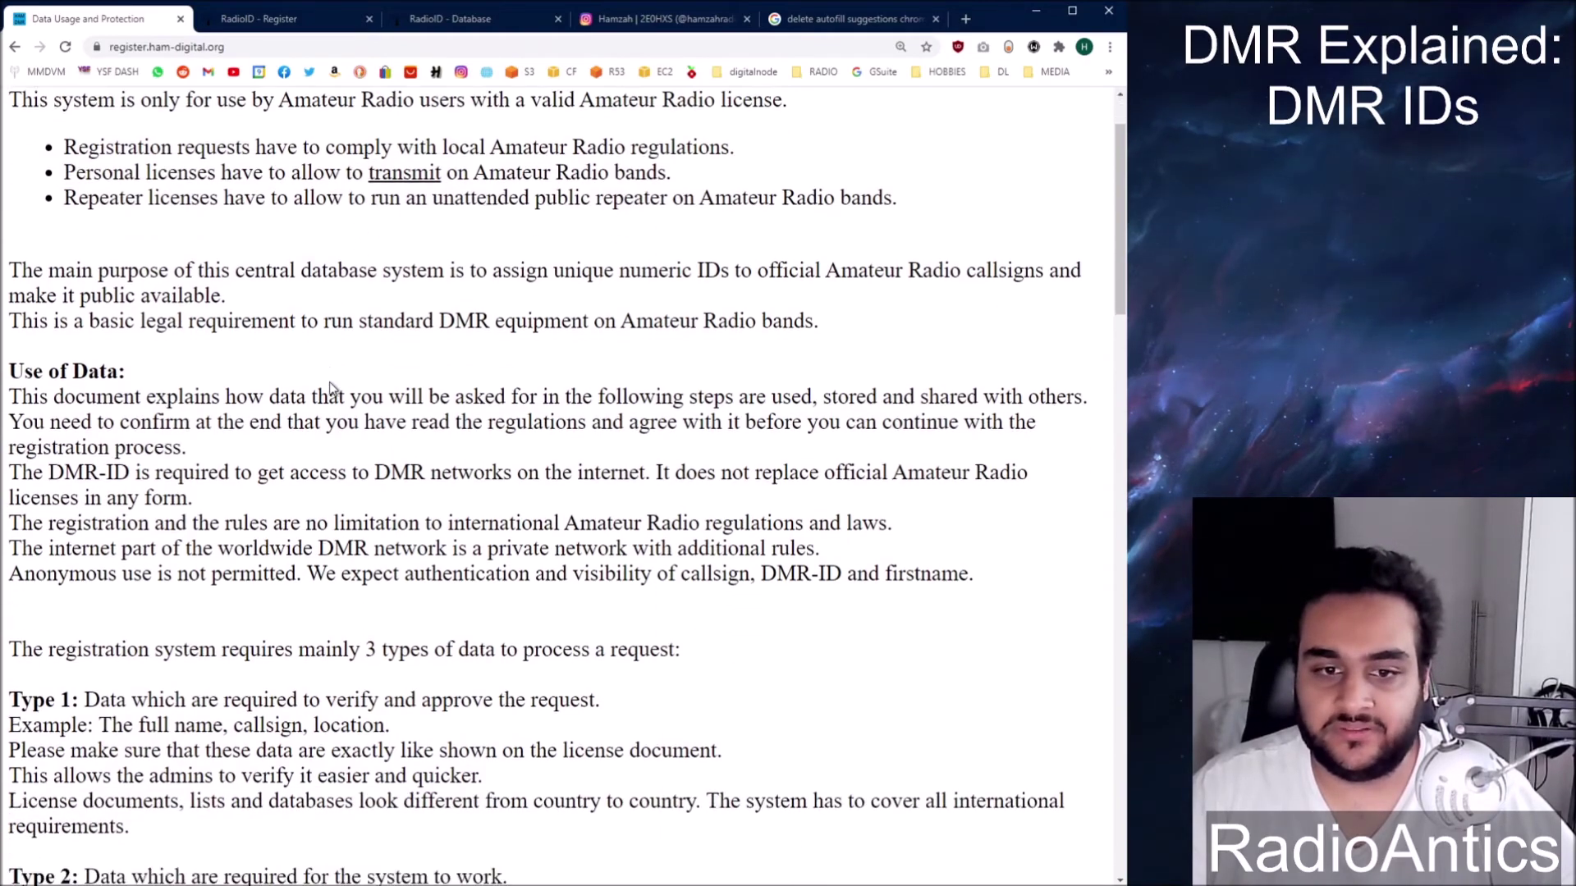
pyautogui.scroll(-10, 332, 386)
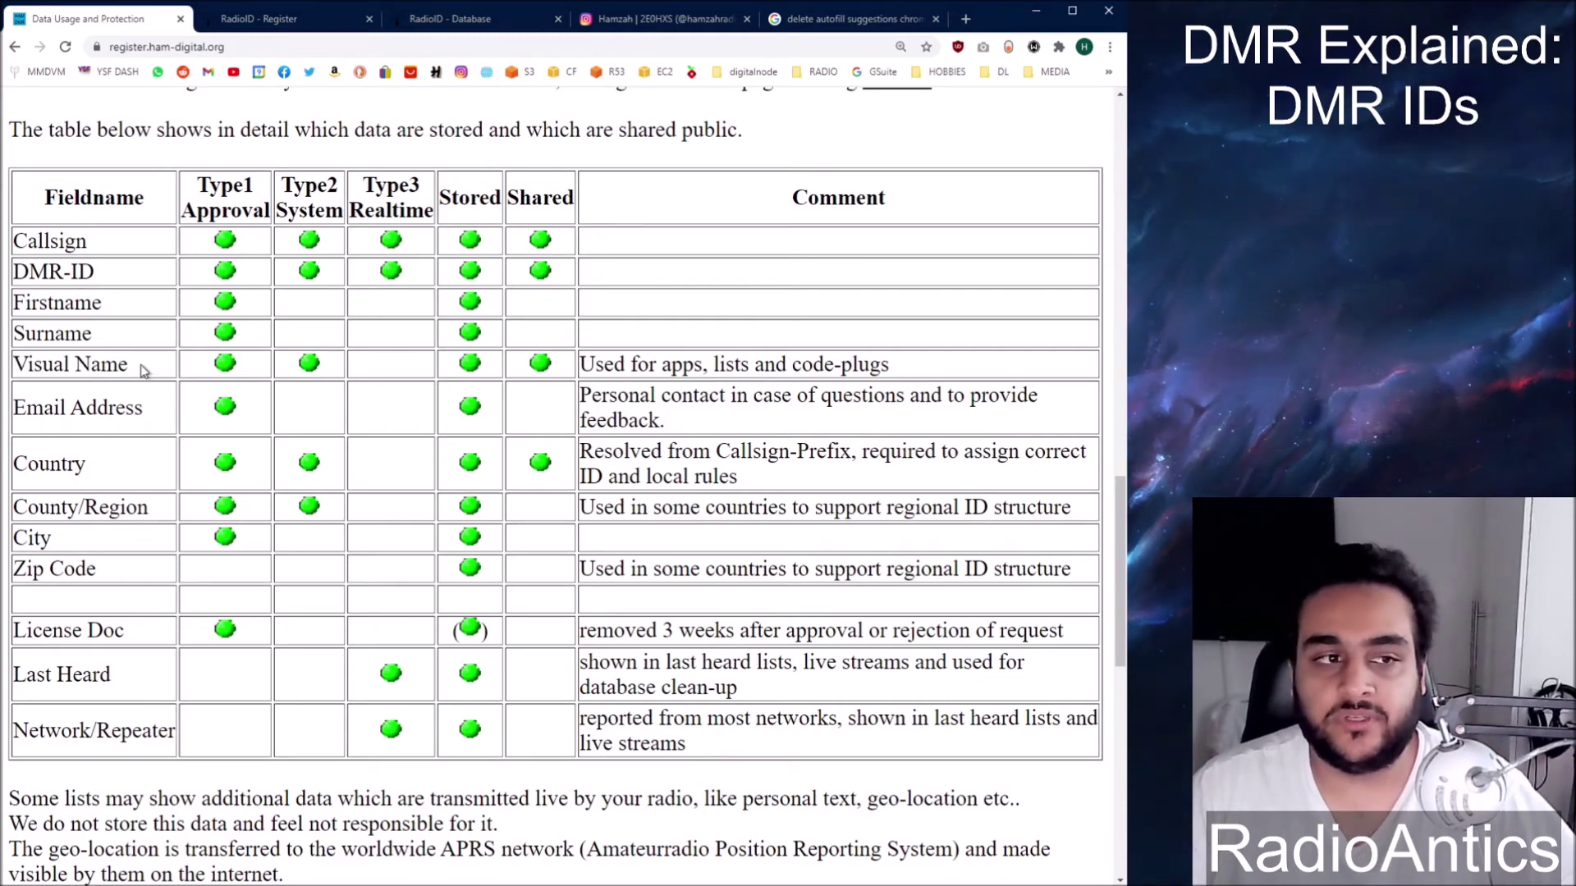
pyautogui.scroll(-1, 139, 366)
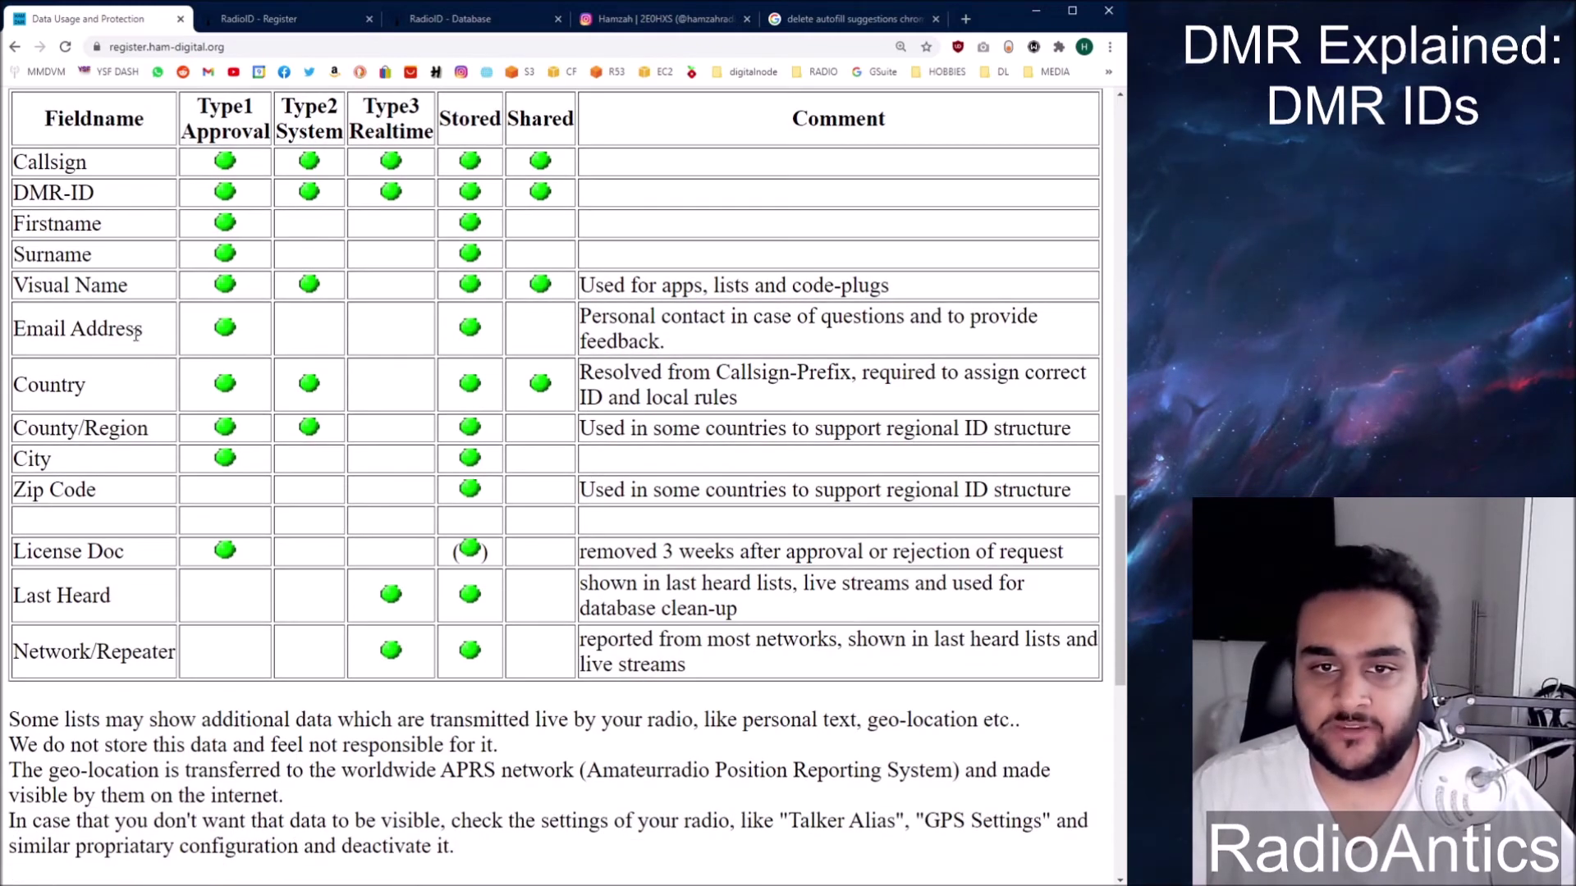
pyautogui.scroll(-2, 138, 329)
pyautogui.scroll(-2, 64, 302)
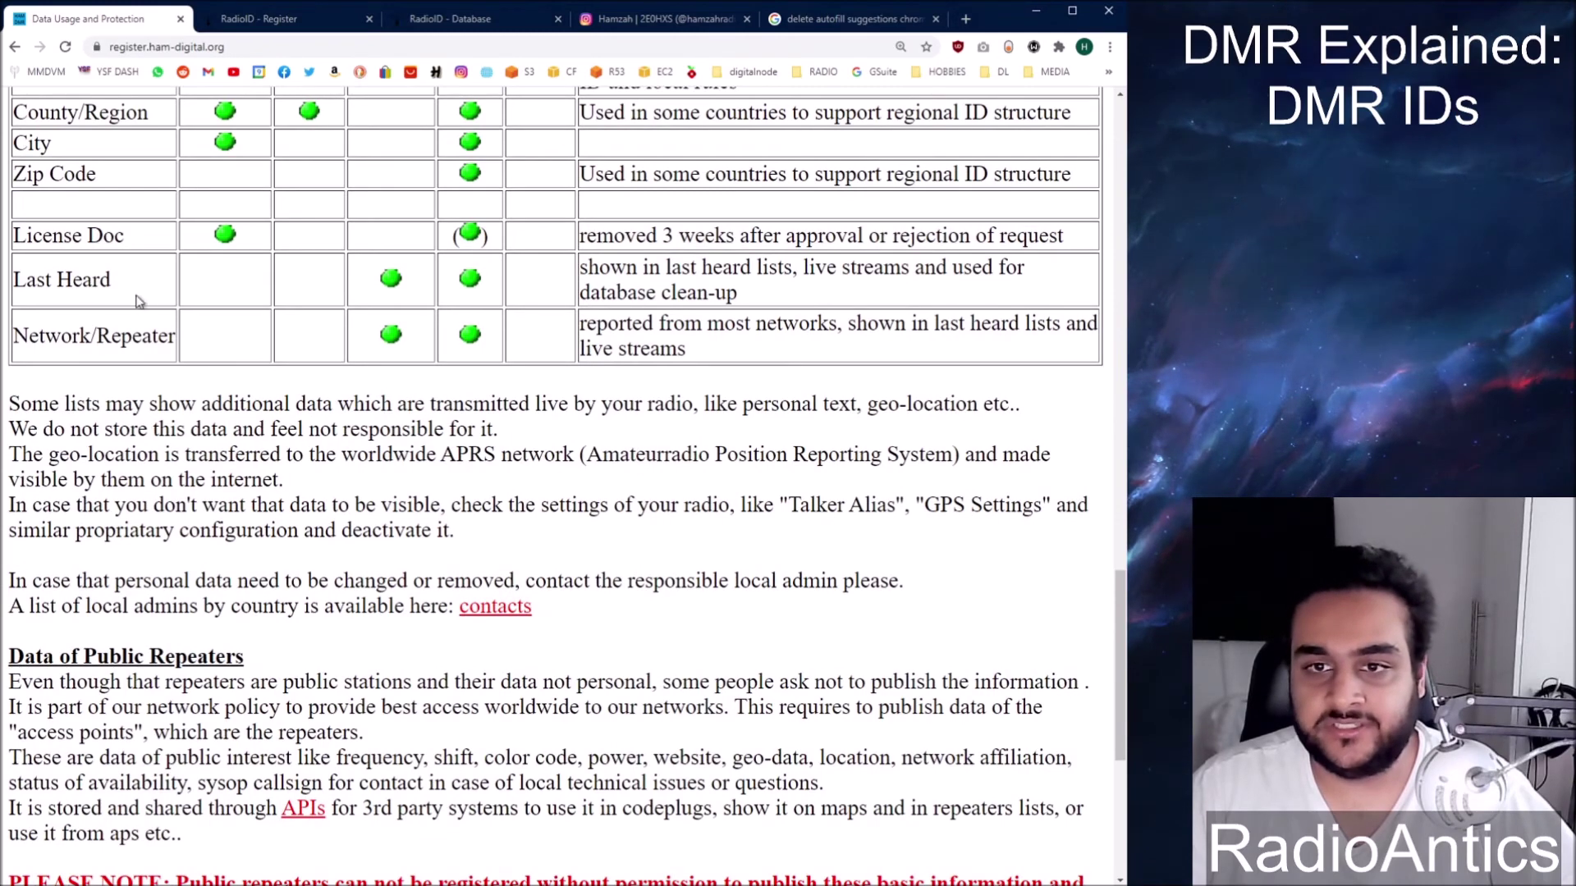
pyautogui.scroll(5, 136, 329)
pyautogui.scroll(-1, 254, 418)
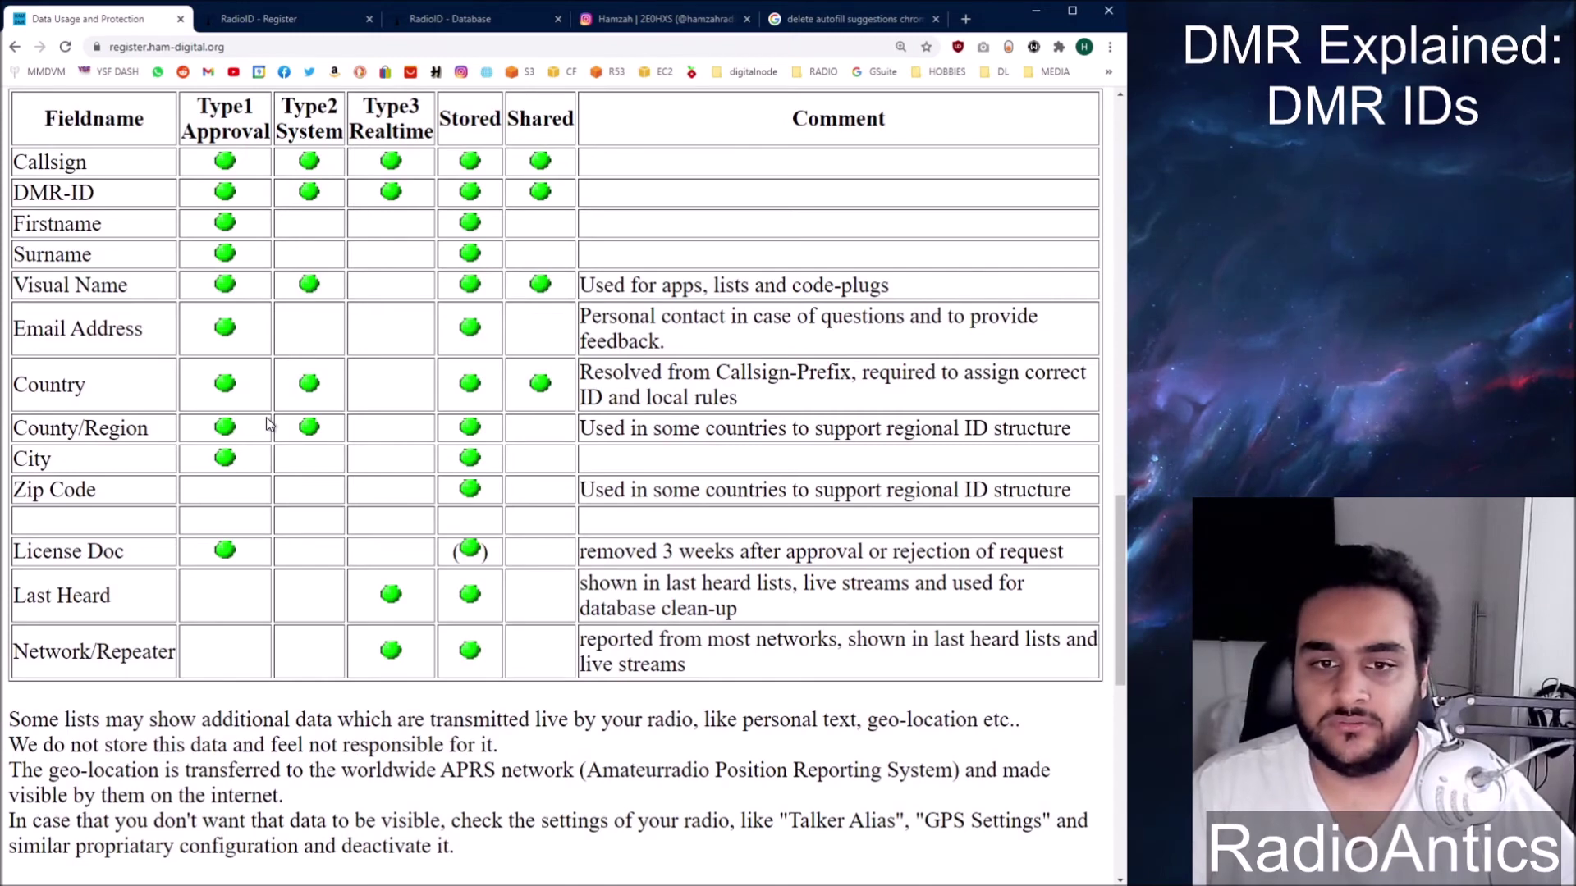
pyautogui.scroll(-5, 275, 419)
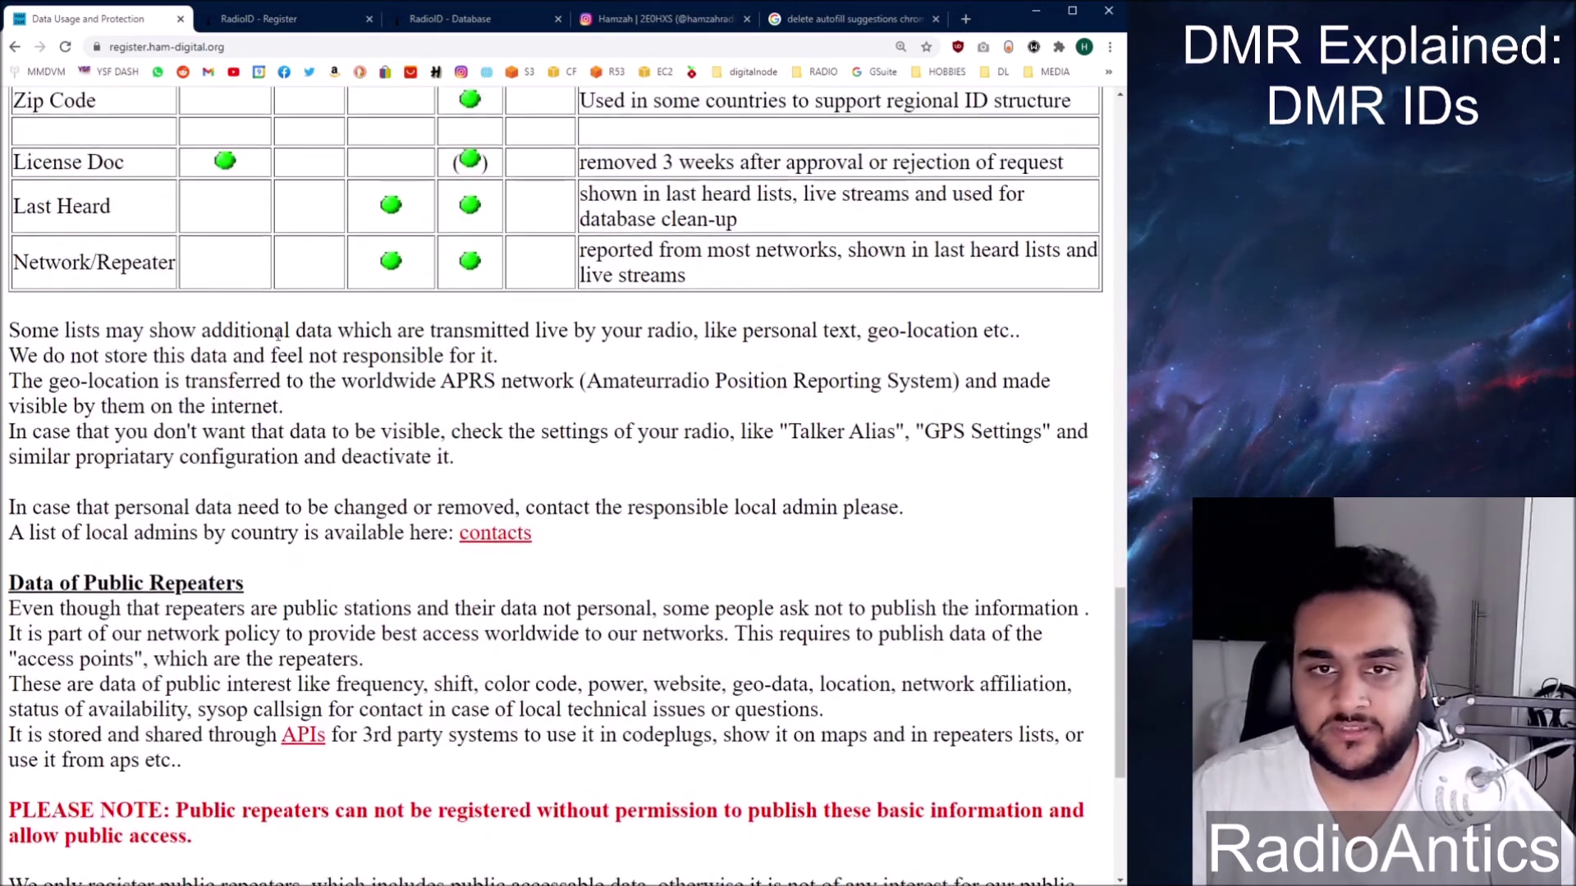
pyautogui.scroll(2, 337, 371)
pyautogui.scroll(-3, 391, 372)
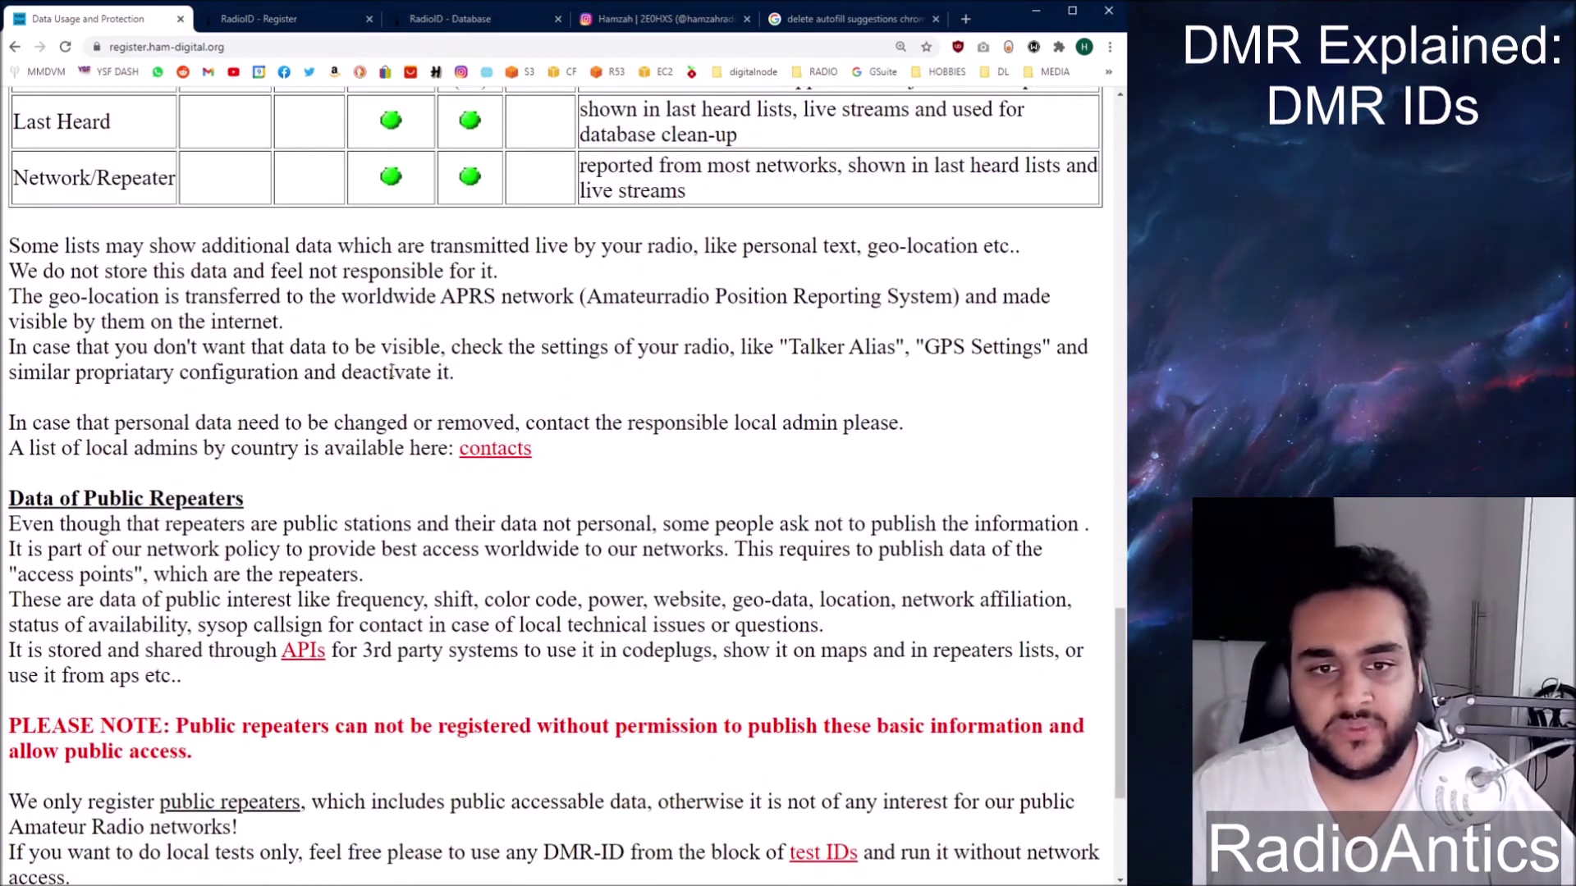
pyautogui.scroll(-4, 393, 374)
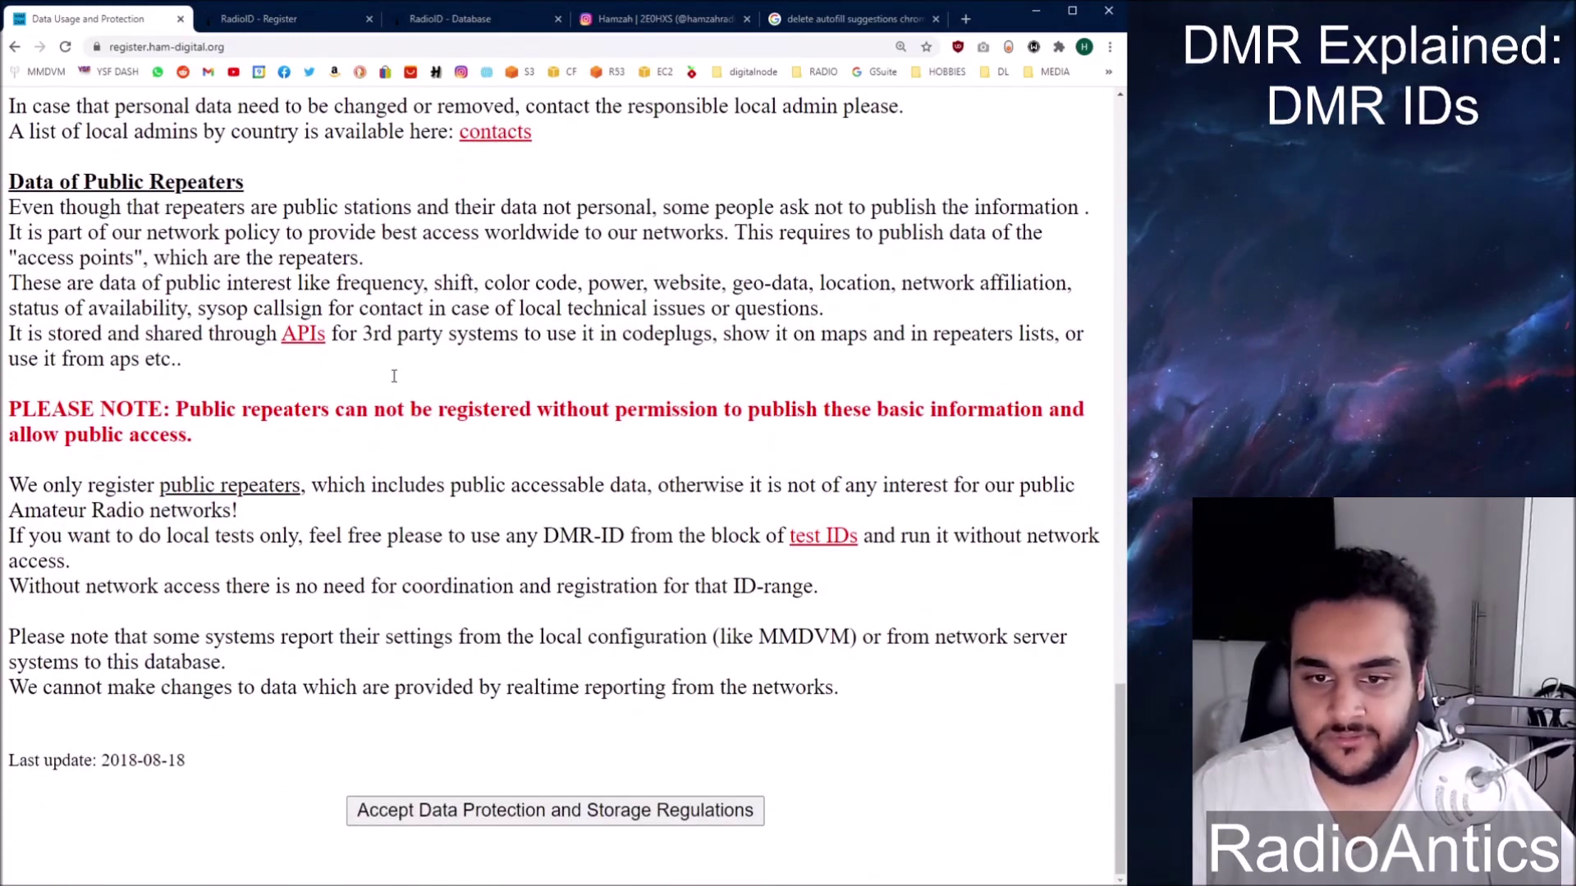
pyautogui.click(555, 811)
# - Scroll through the Step 3 form to review the 2E0ABC entries with TEST details and test e-mail
pyautogui.scroll(-3, 910, 581)
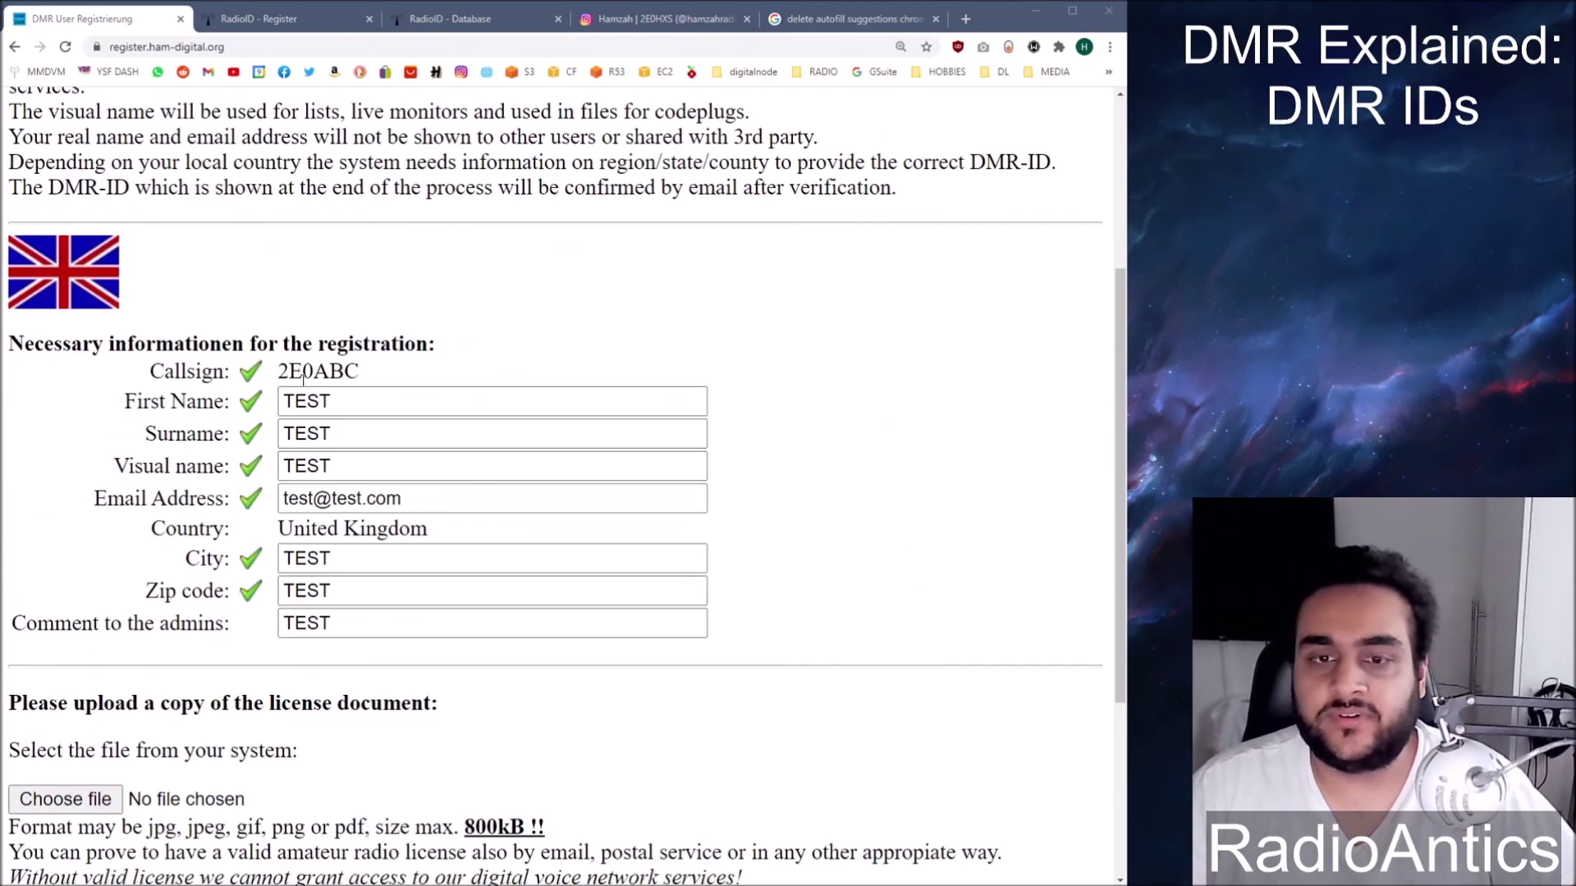
pyautogui.scroll(-1, 353, 344)
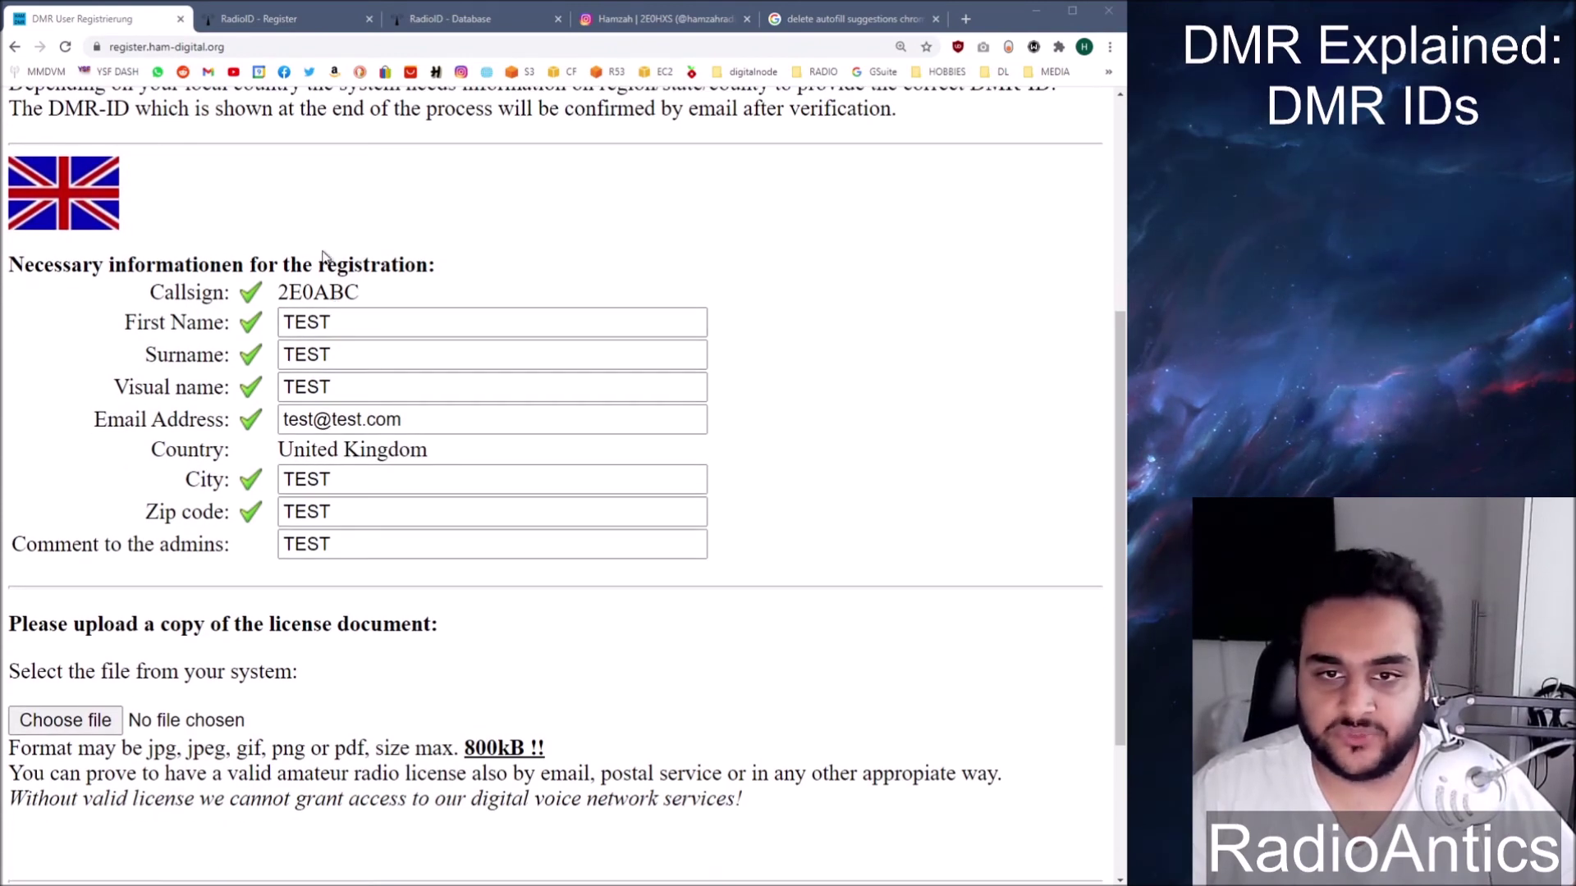
pyautogui.scroll(-2, 325, 548)
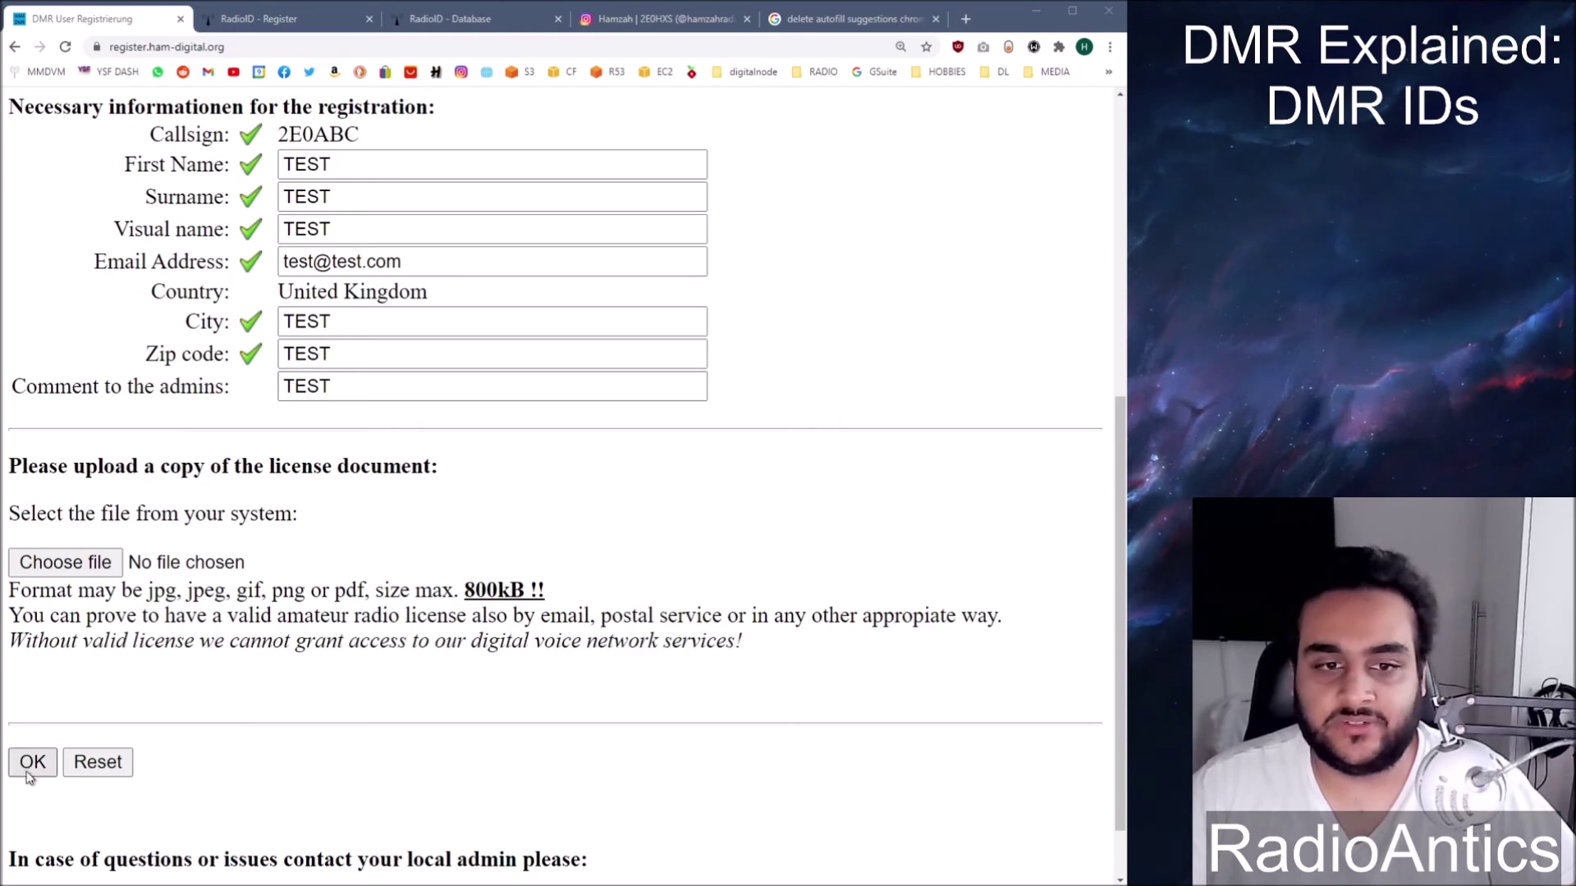
pyautogui.scroll(2, 294, 690)
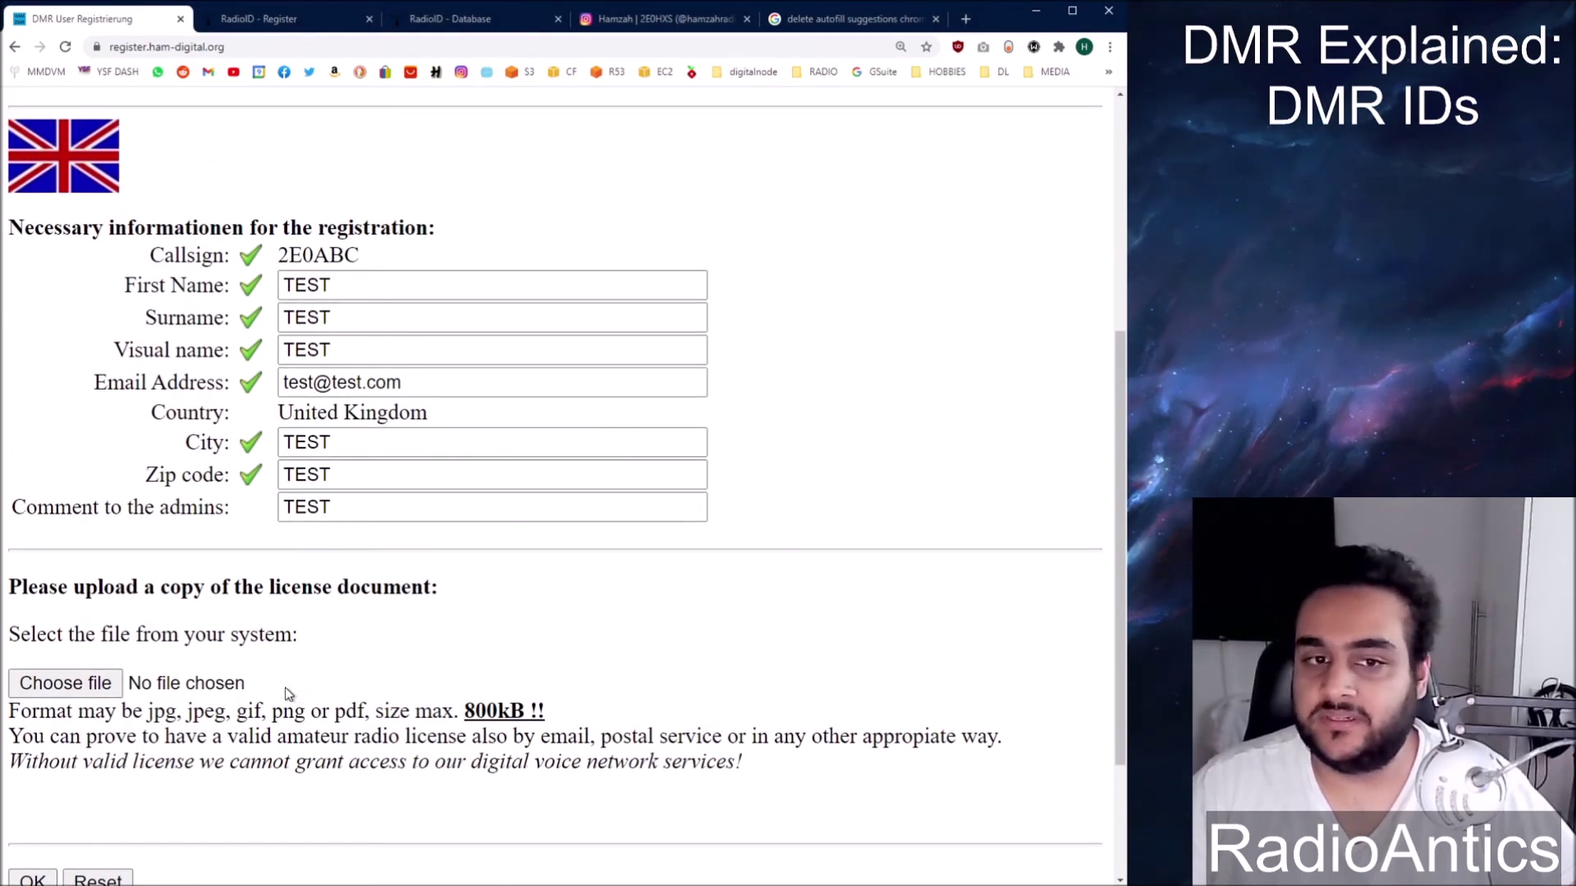
pyautogui.scroll(1, 816, 510)
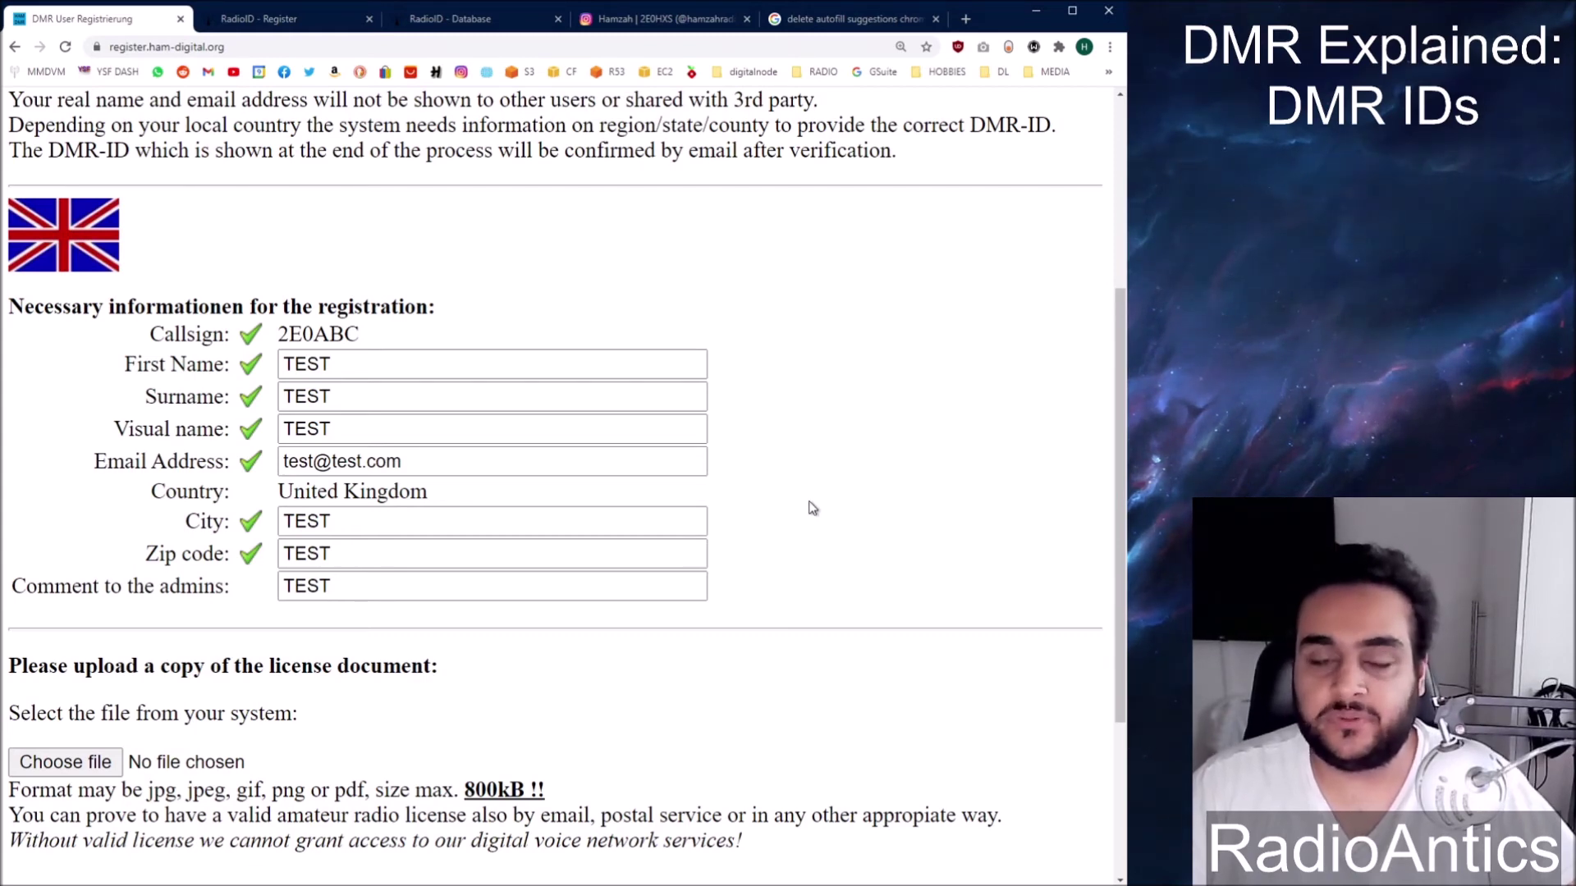
pyautogui.scroll(1, 811, 509)
pyautogui.scroll(-1, 811, 508)
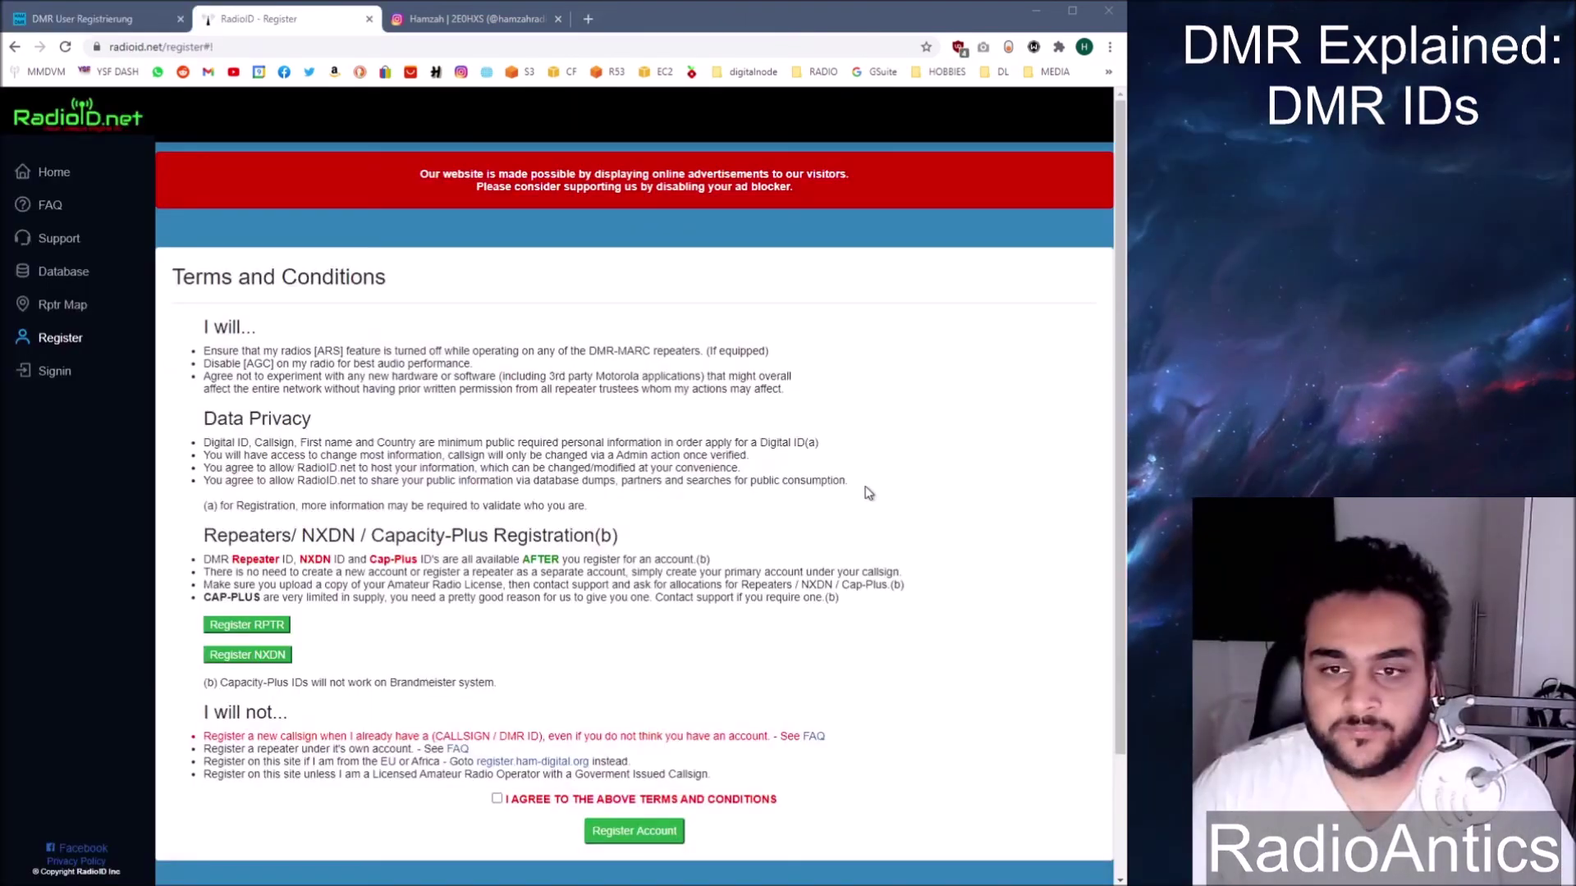
# - Agree to the RadioID terms and conditions and start registering a new account
pyautogui.click(871, 490)
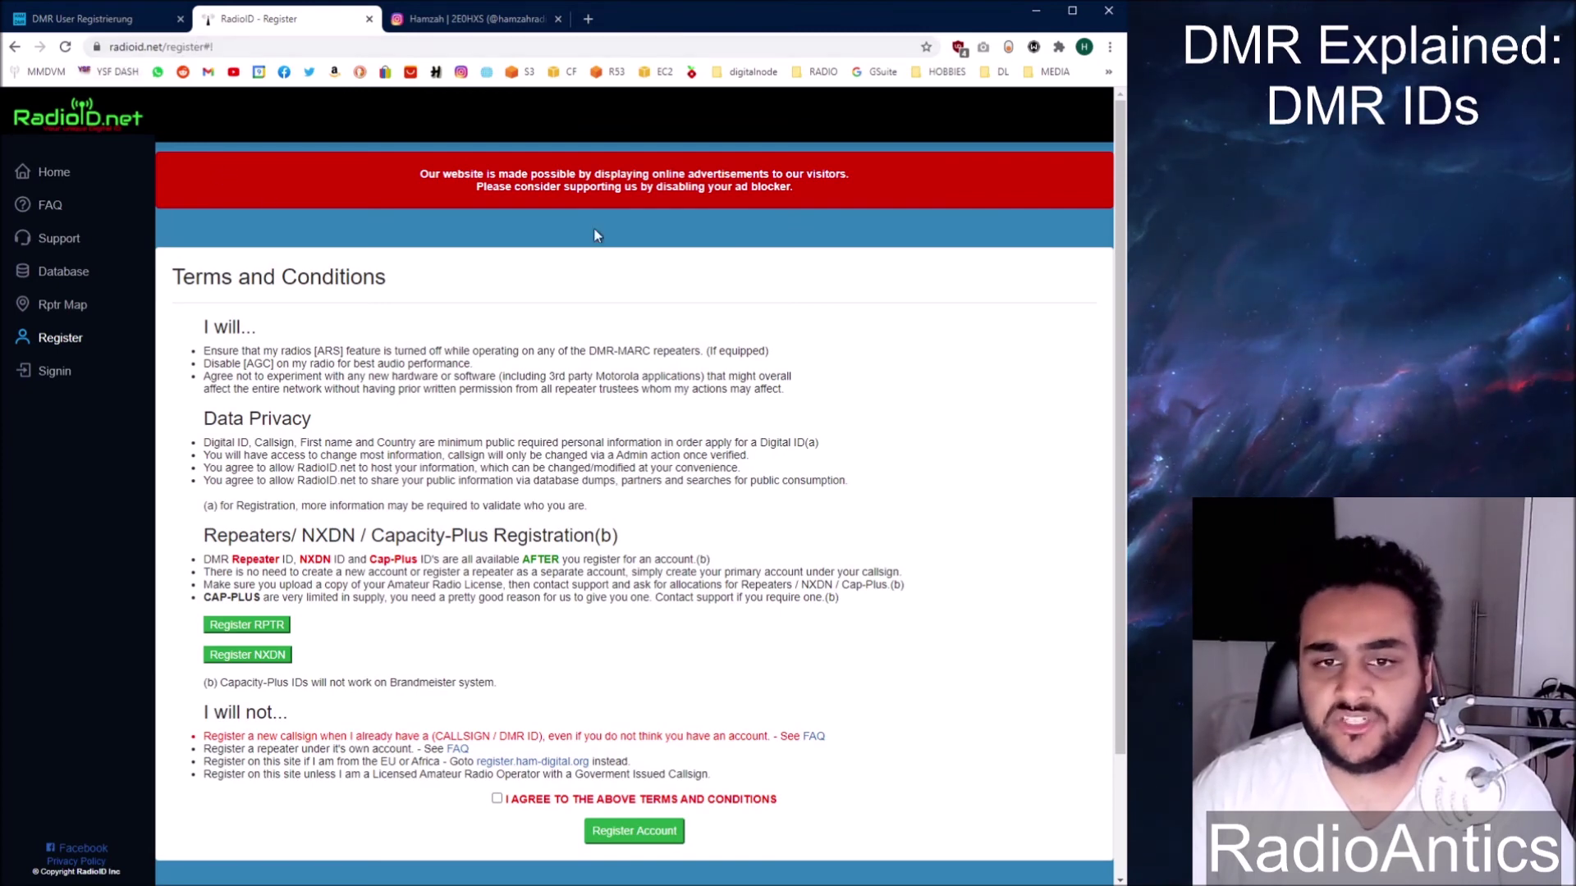
pyautogui.scroll(-3, 587, 374)
pyautogui.click(506, 653)
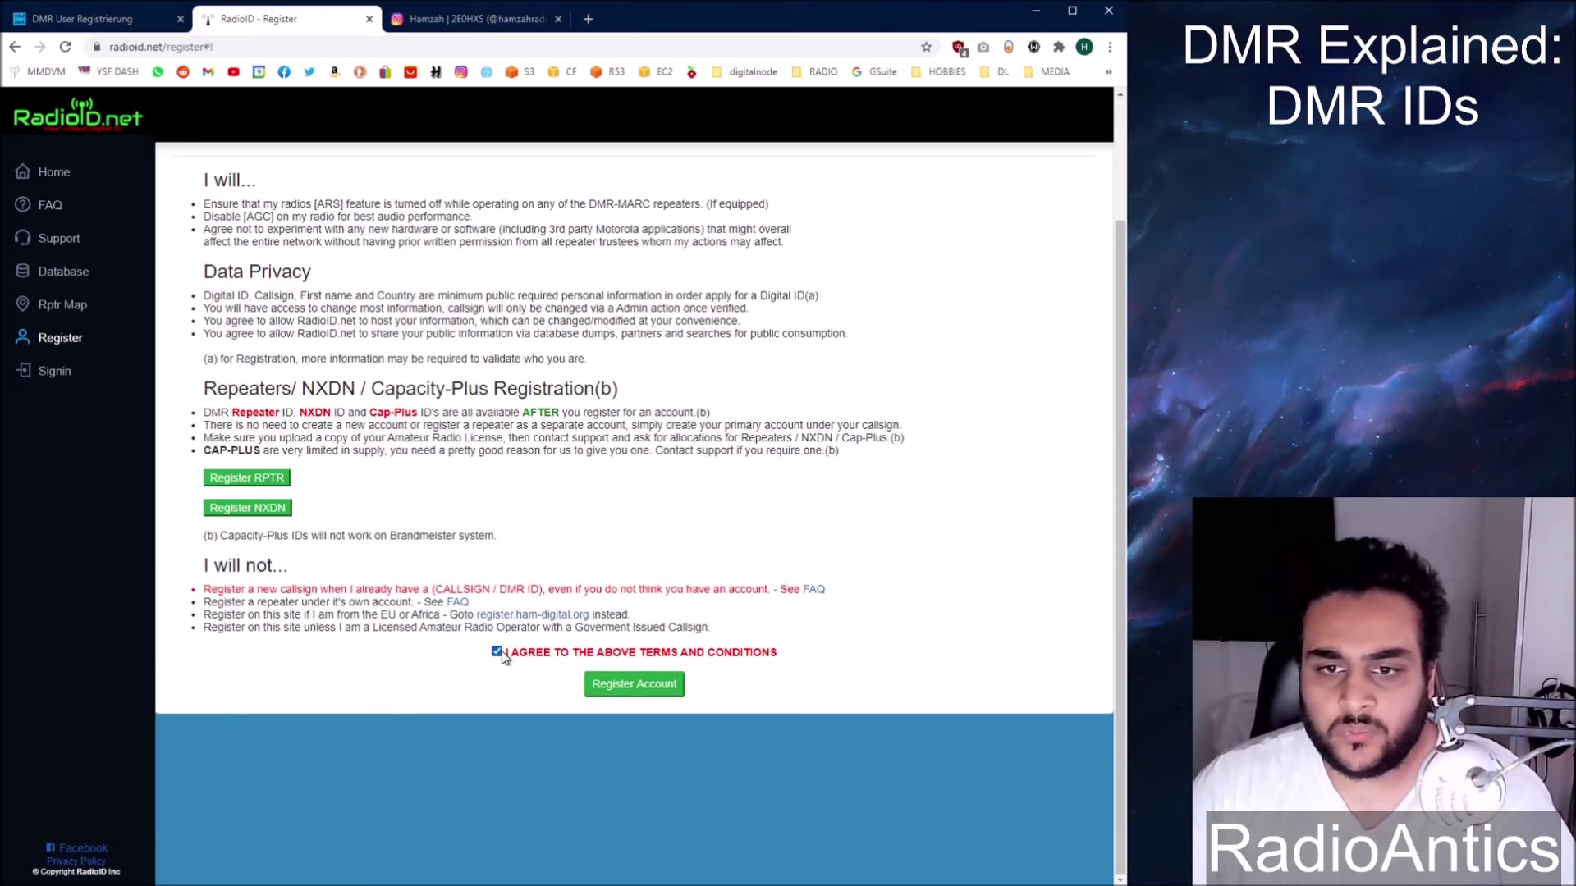
pyautogui.click(644, 691)
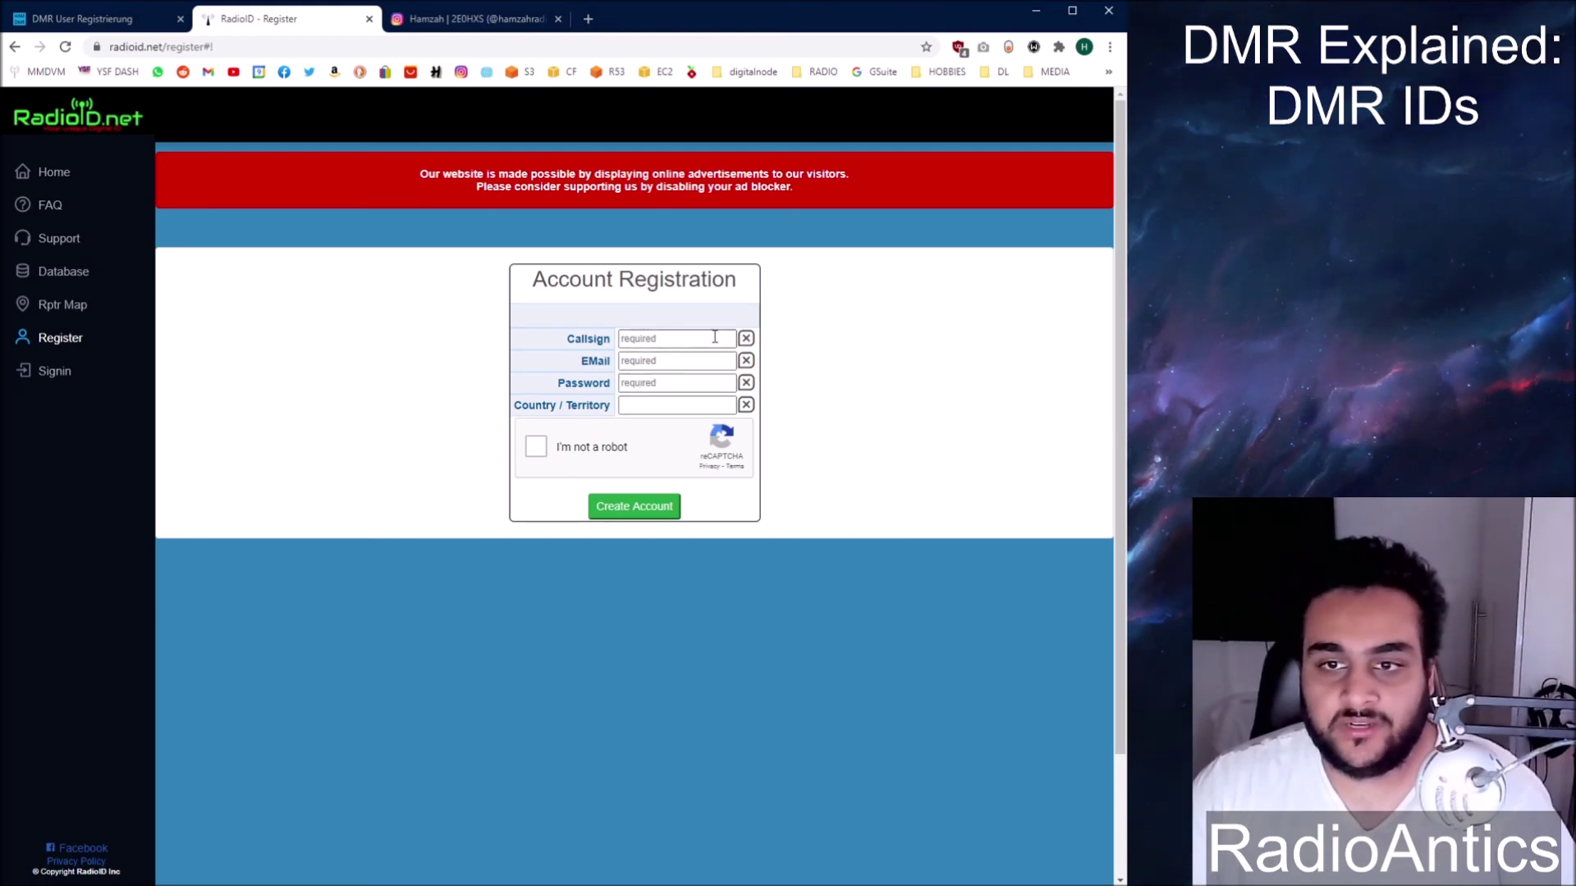
# - Enter a UK callsign, dismiss the Europe/Africa redirect notice, and go to sign-in
pyautogui.write('2E0HXS')
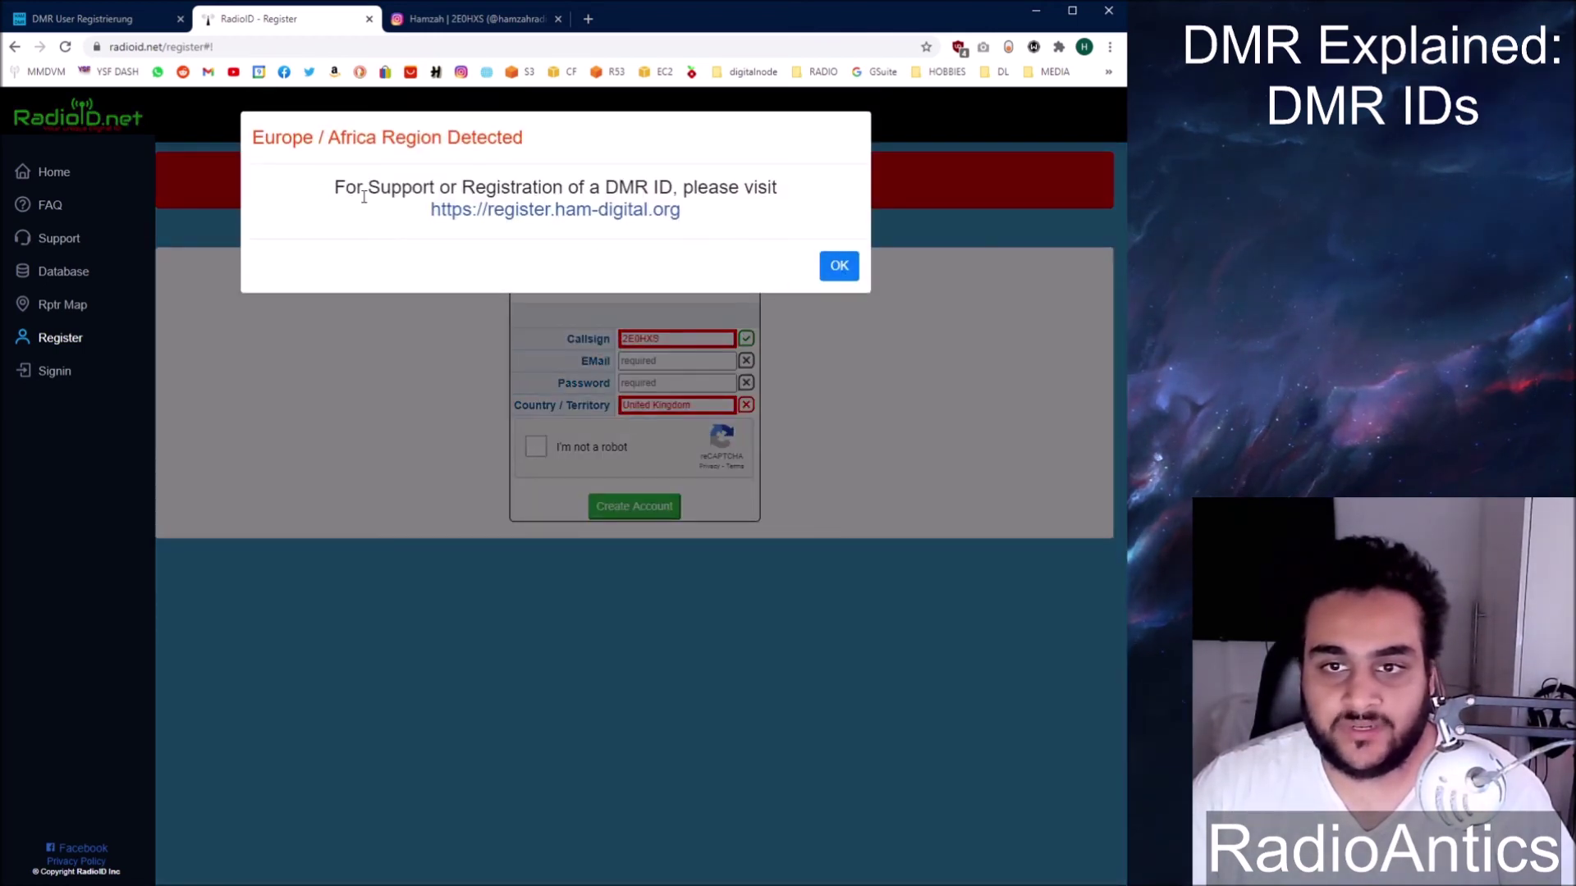
pyautogui.click(852, 263)
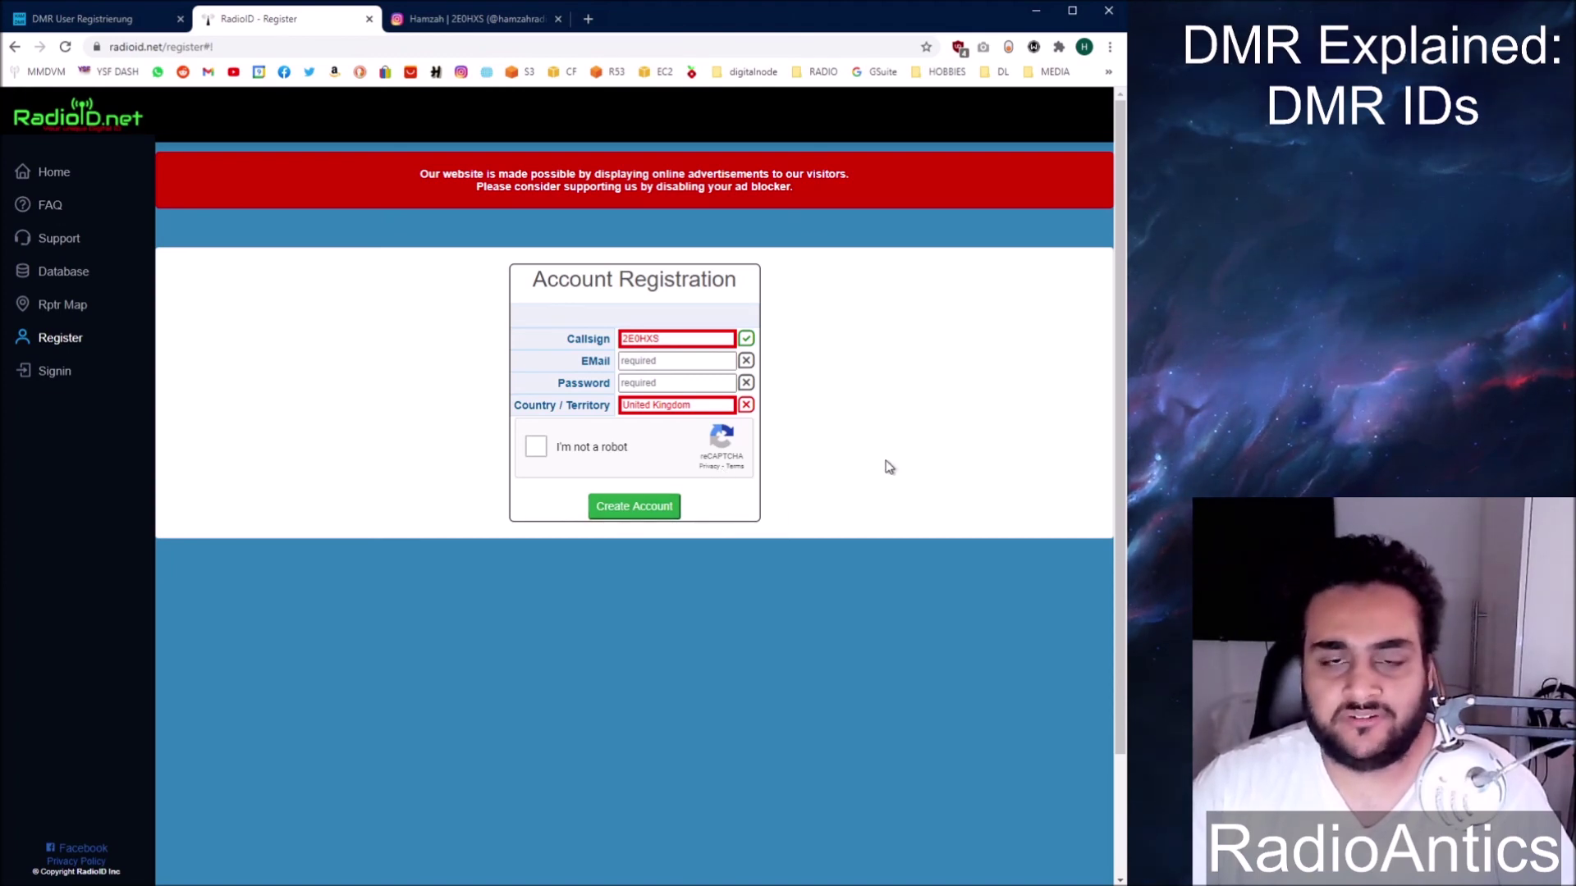
pyautogui.click(51, 372)
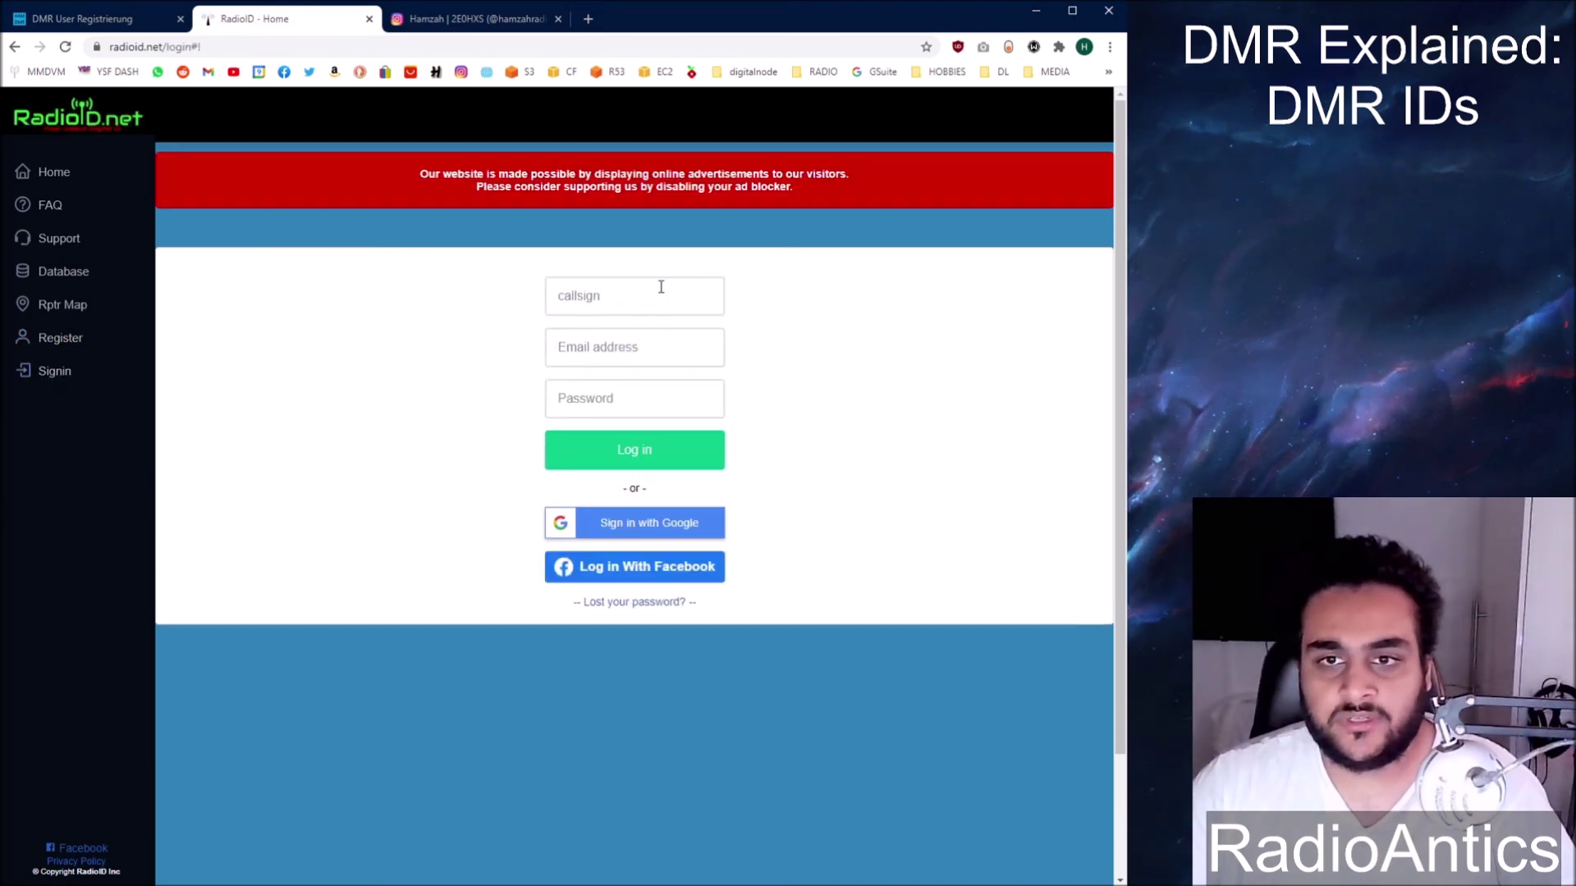